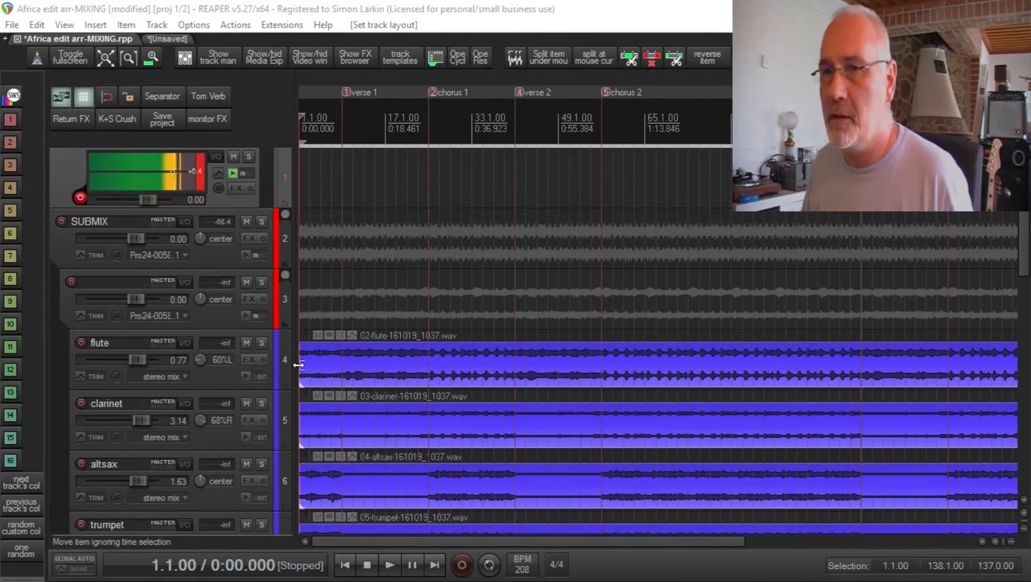
Look over the instrument tracks of the Africa mixing project and play the mix from the start.
scroll(285, 371, down, 8)
scroll(587, 358, down, 4)
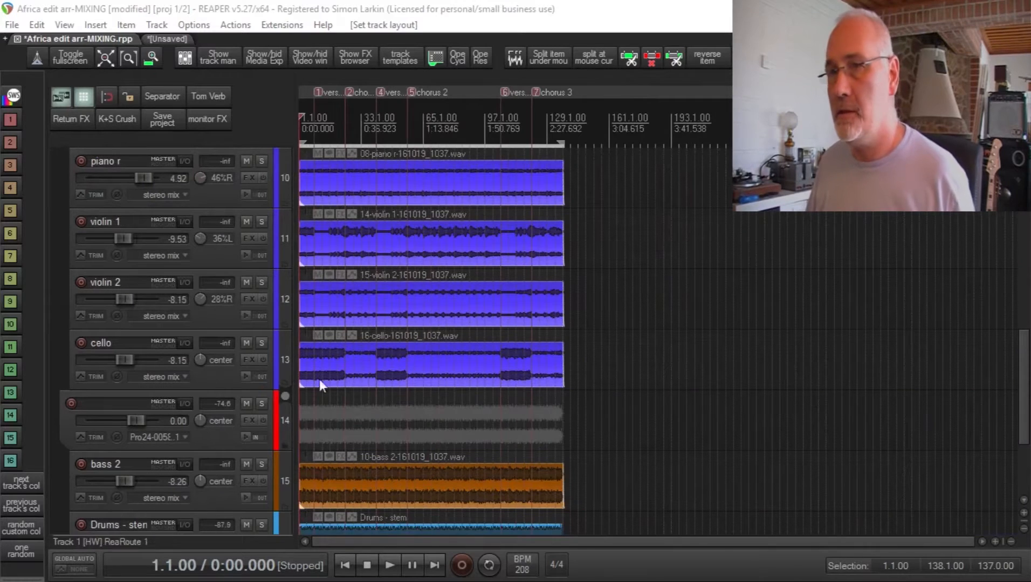
scroll(319, 379, up, 2)
scroll(396, 537, up, 1)
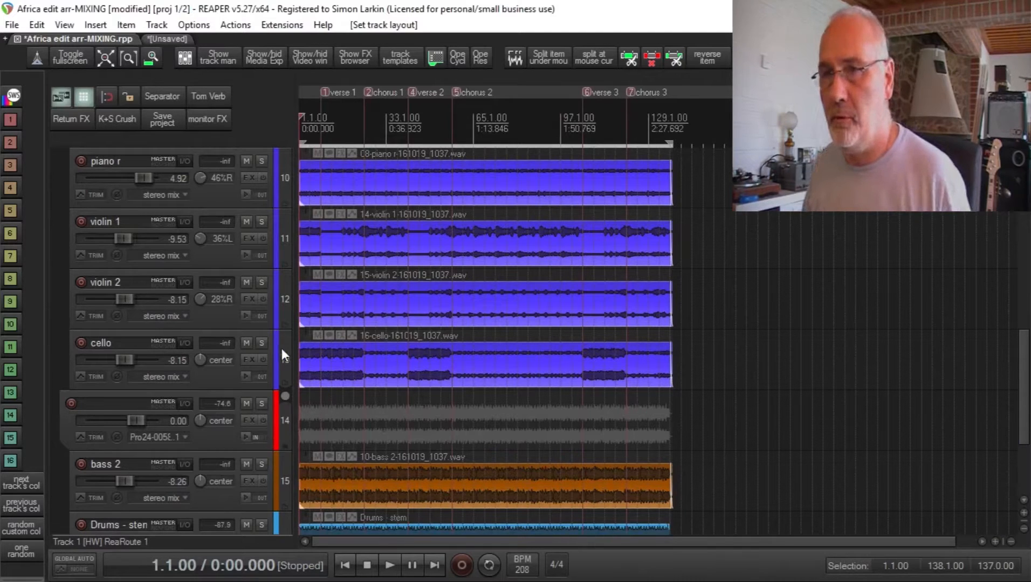
scroll(281, 347, up, 1)
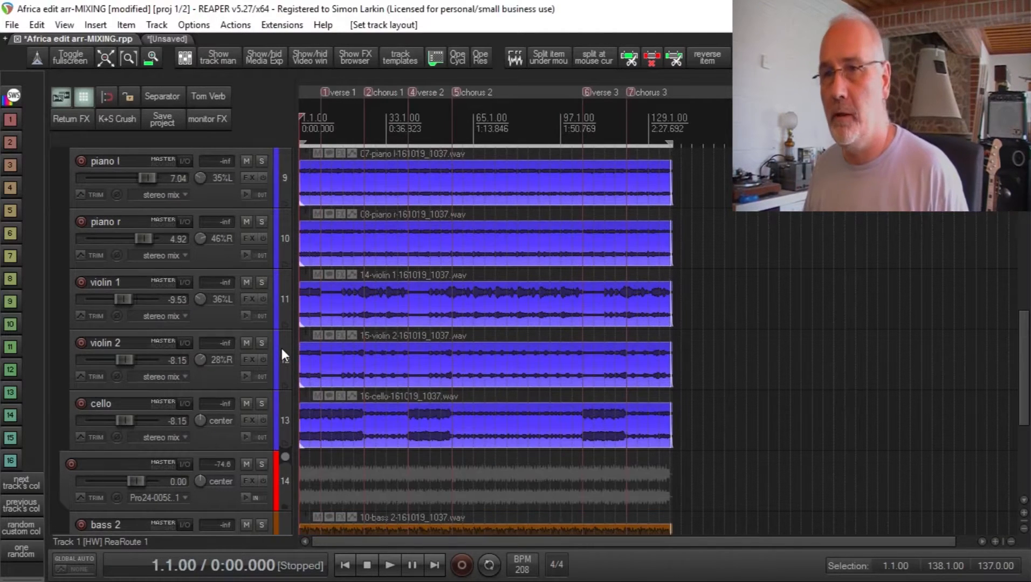
scroll(280, 348, down, 4)
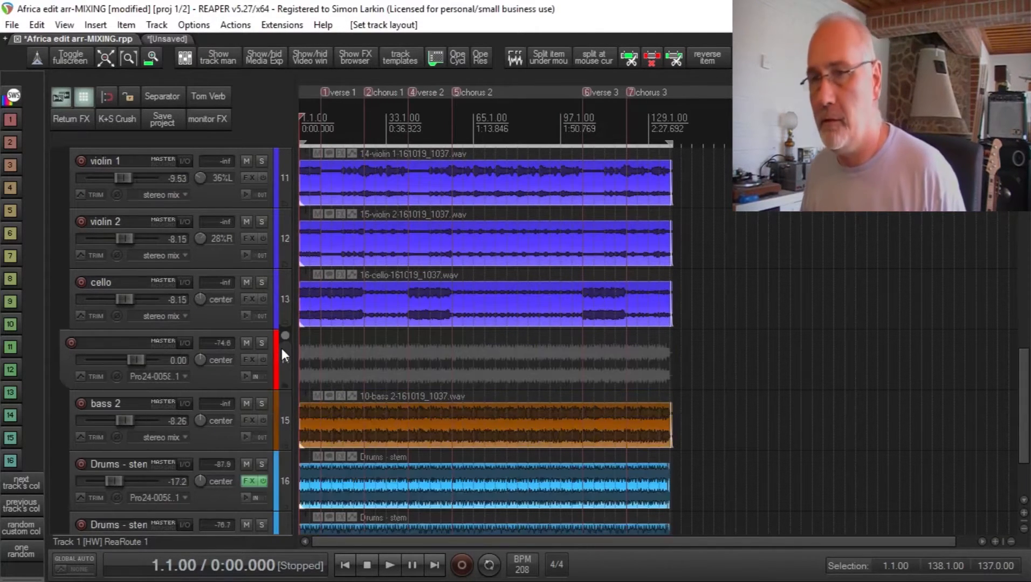
scroll(281, 348, up, 6)
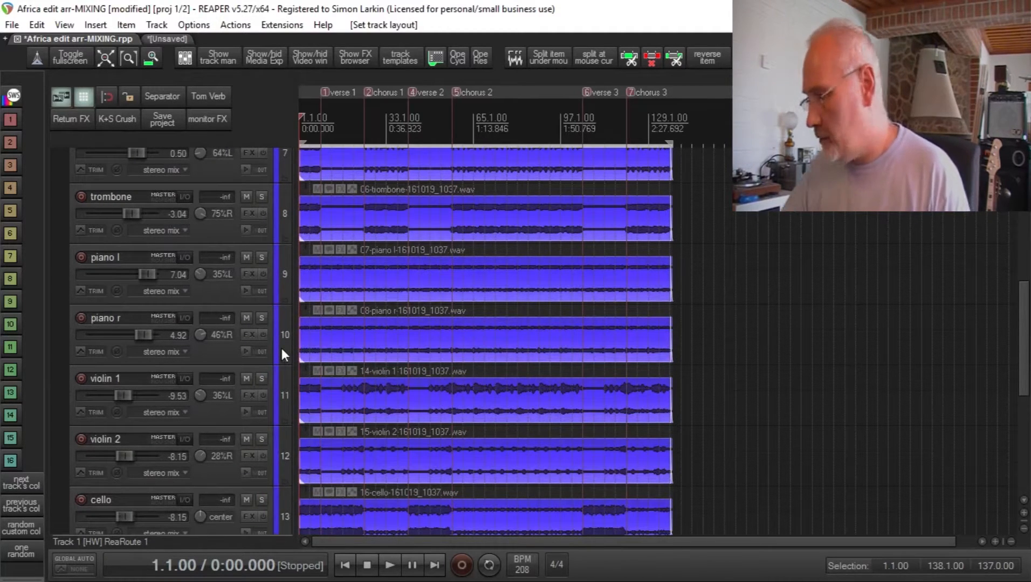
key(space)
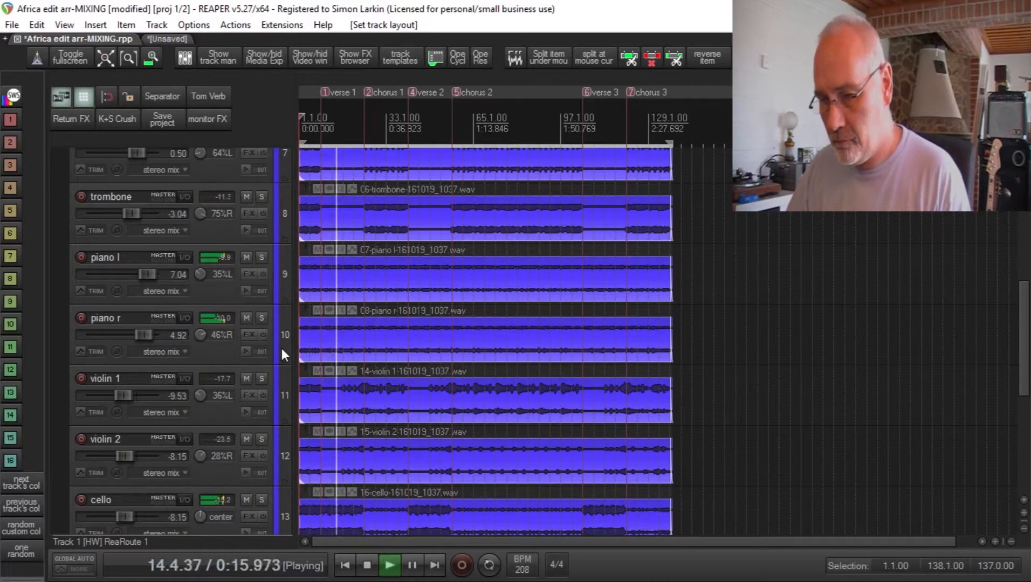
key(space)
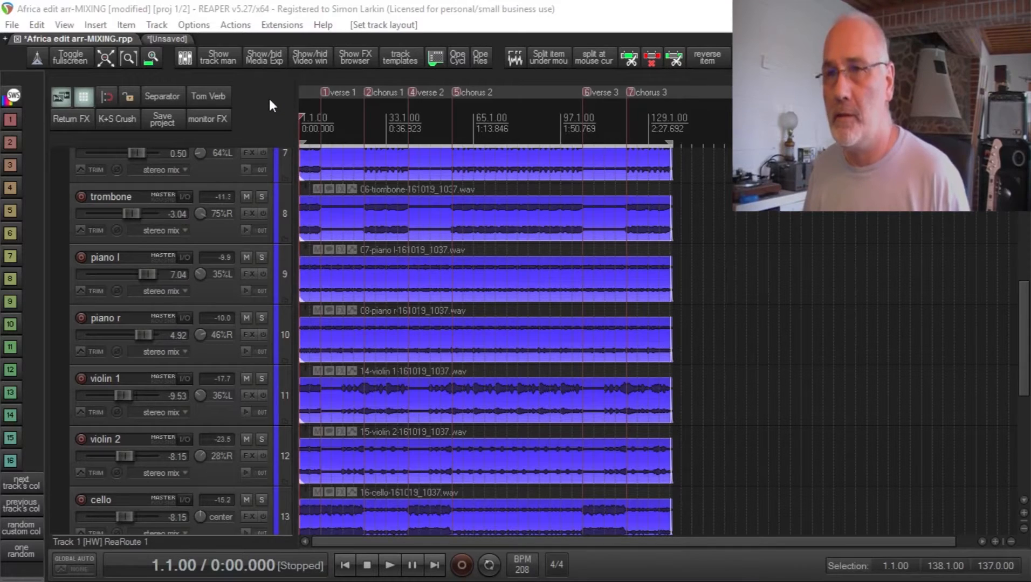
Import the MIDI file Afrika ver 1 at the start of the unsaved project, expanded to 14 new tracks and with its tempo map.
click(170, 38)
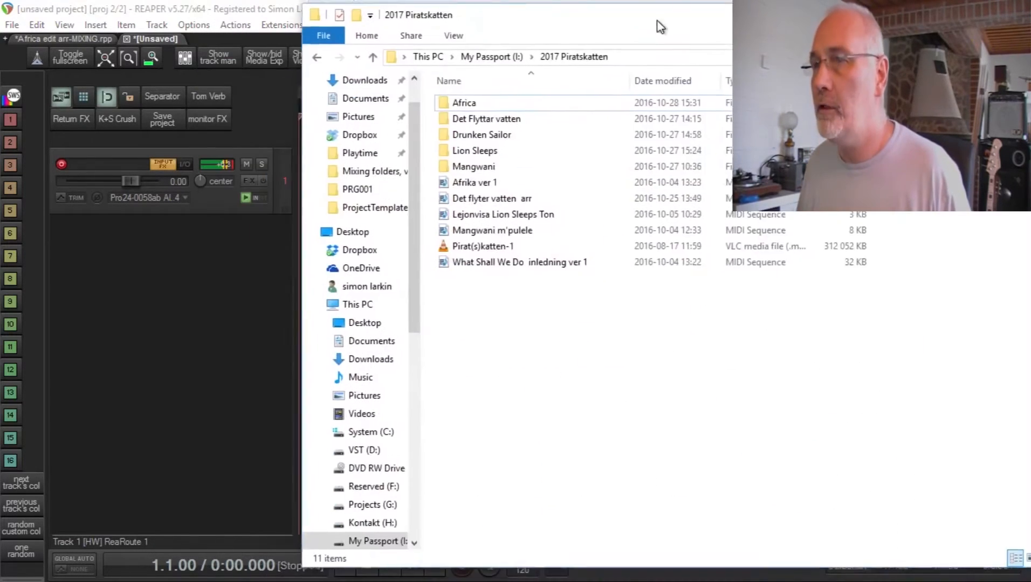
drag(660, 27, 640, 30)
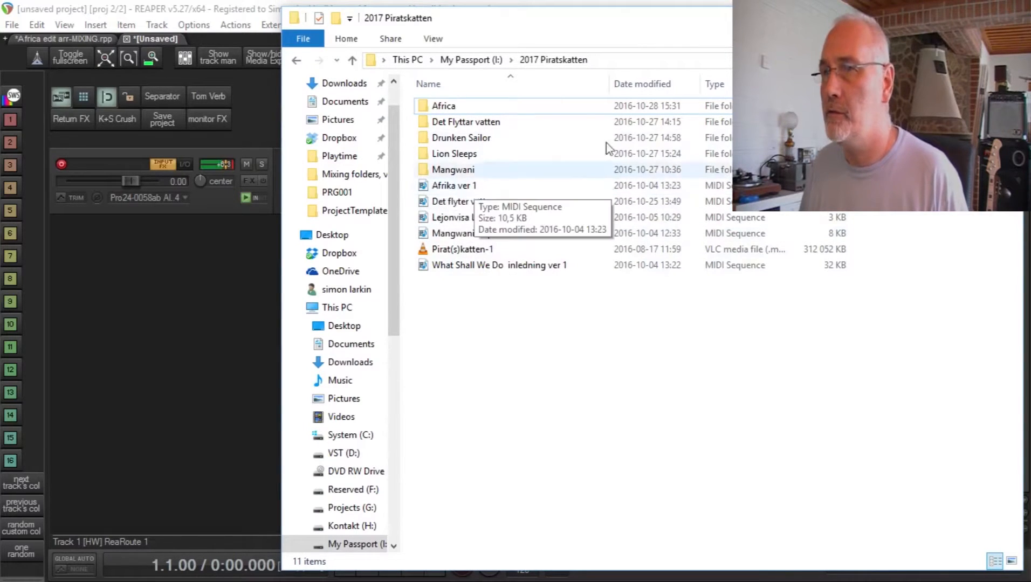
drag(710, 24, 939, 365)
click(678, 529)
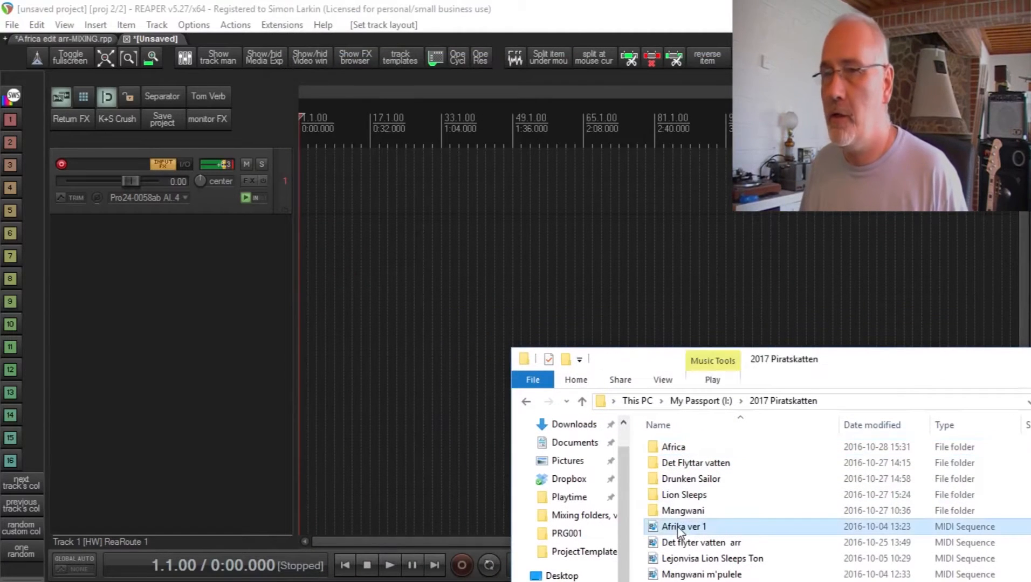
drag(677, 526, 300, 278)
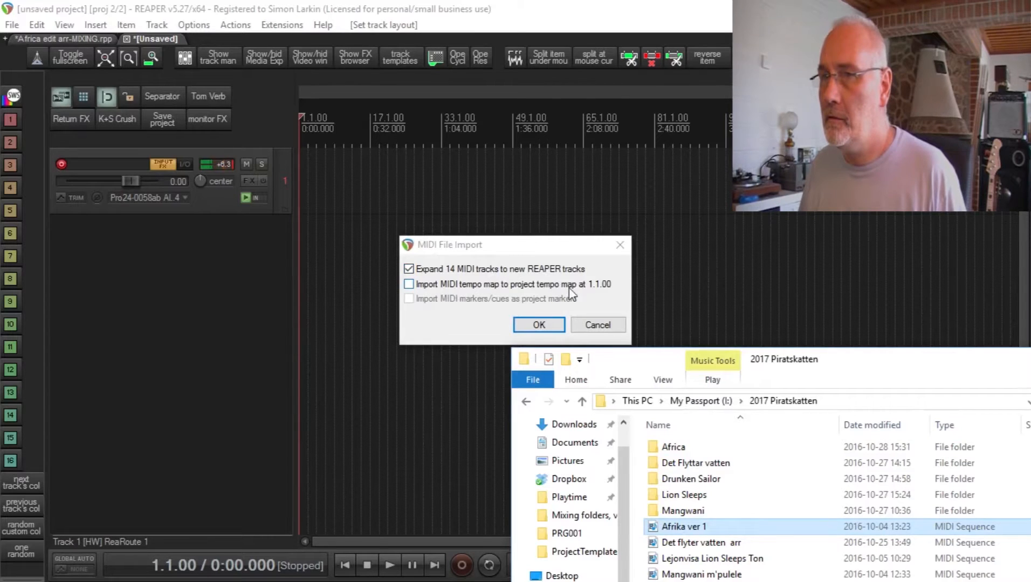
click(418, 291)
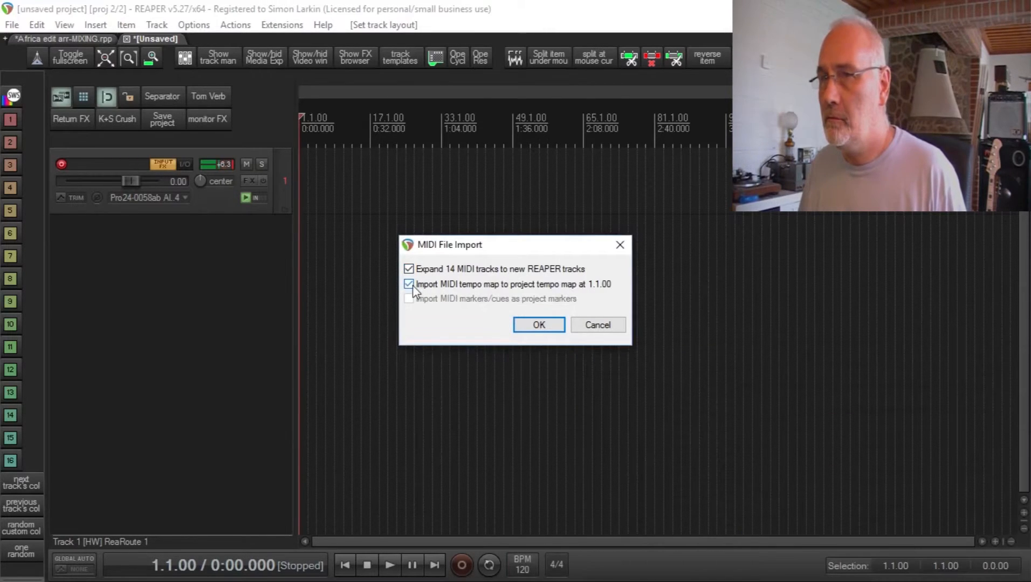
click(555, 327)
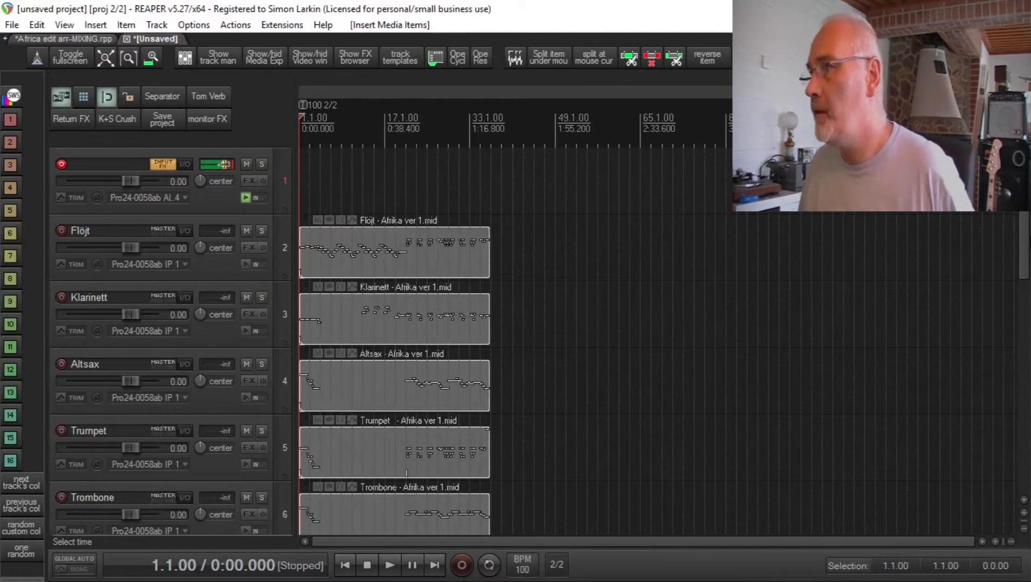
Open the MIDI item on the Flöjt track in the MIDI editor.
drag(1025, 252, 1025, 288)
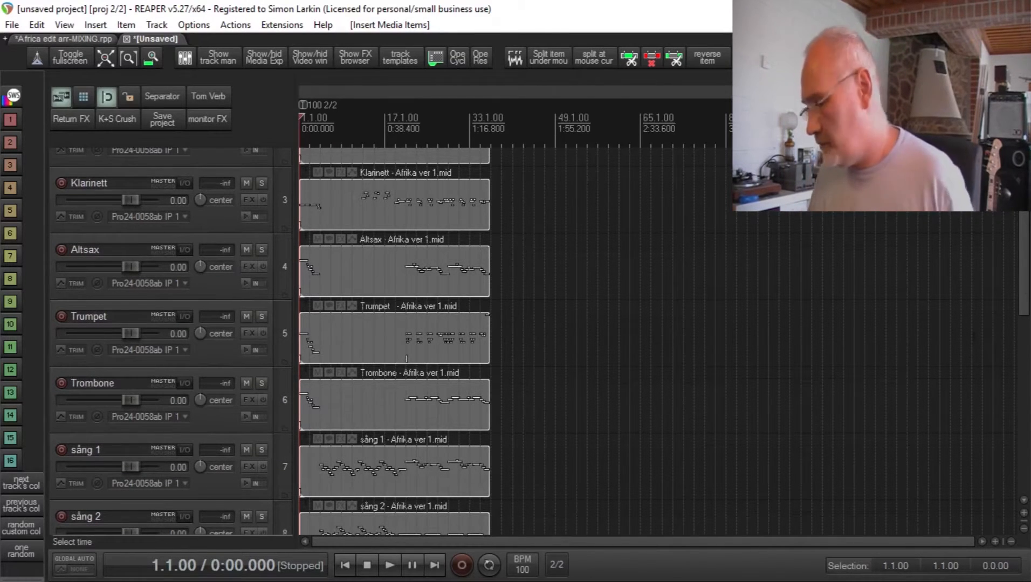
drag(1024, 302, 1017, 245)
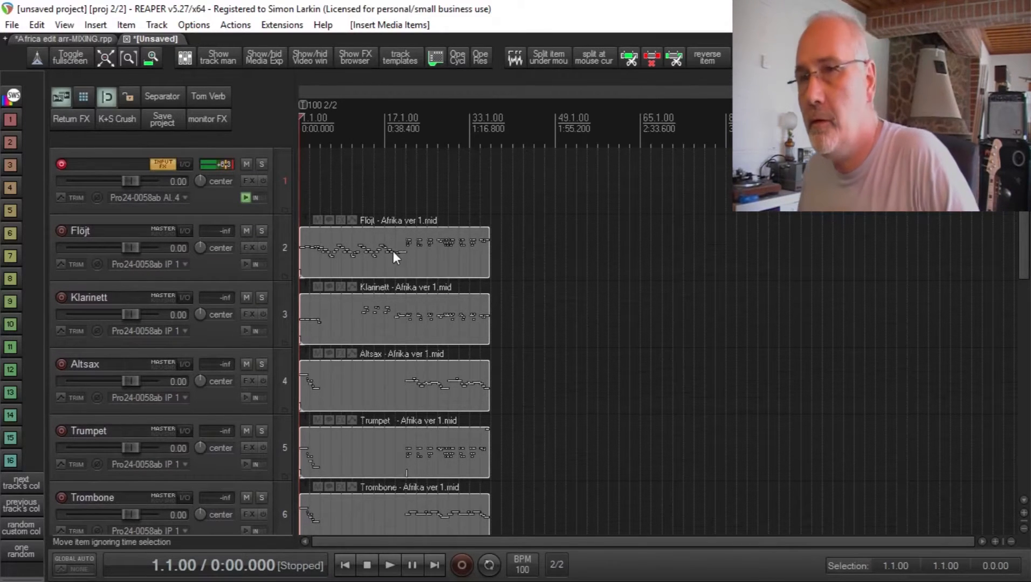
click(387, 264)
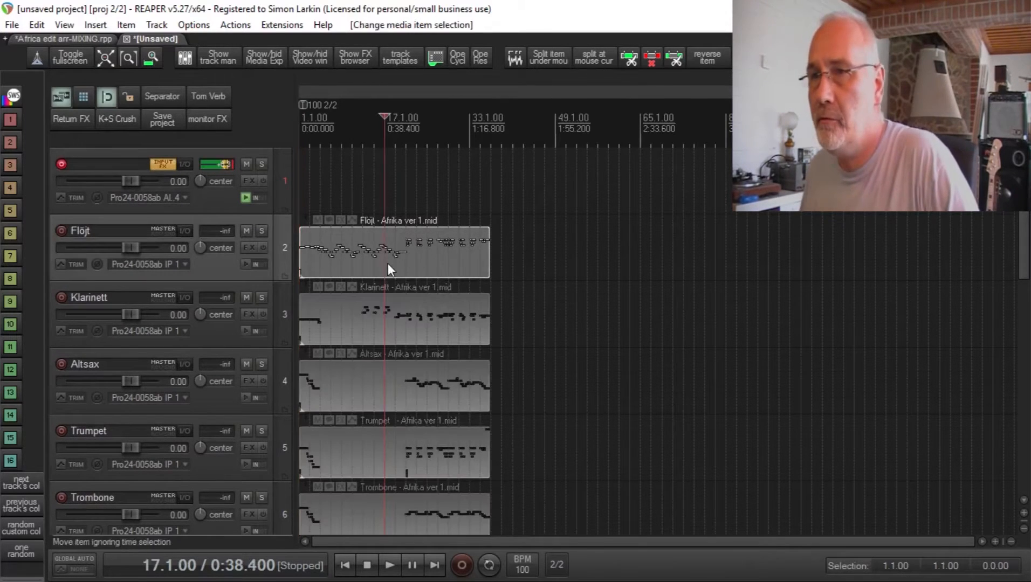
double_click(345, 266)
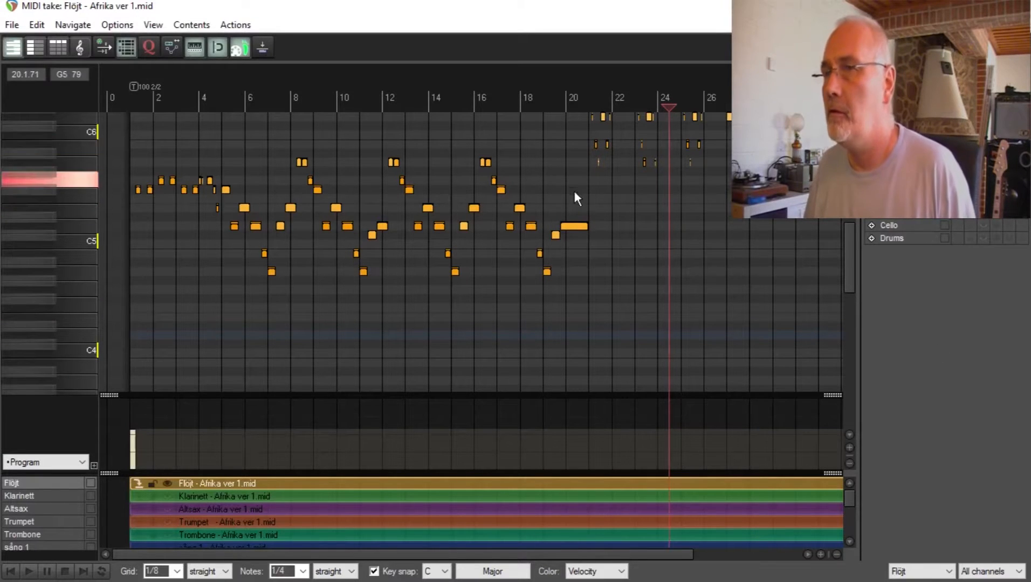
Check the MIDI channel of the long flute note just before measure 21 in its note properties.
click(582, 227)
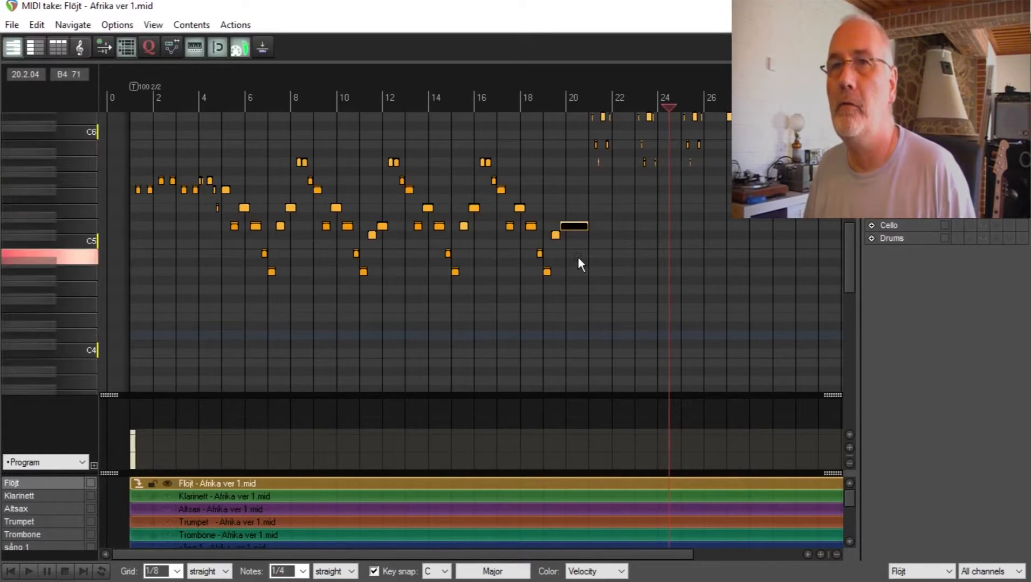
click(156, 25)
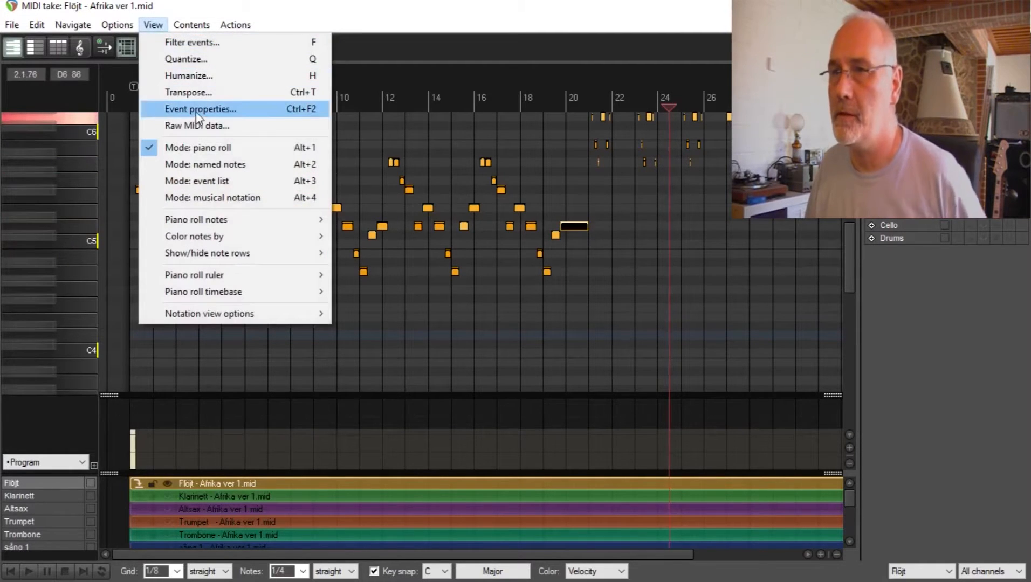
click(164, 109)
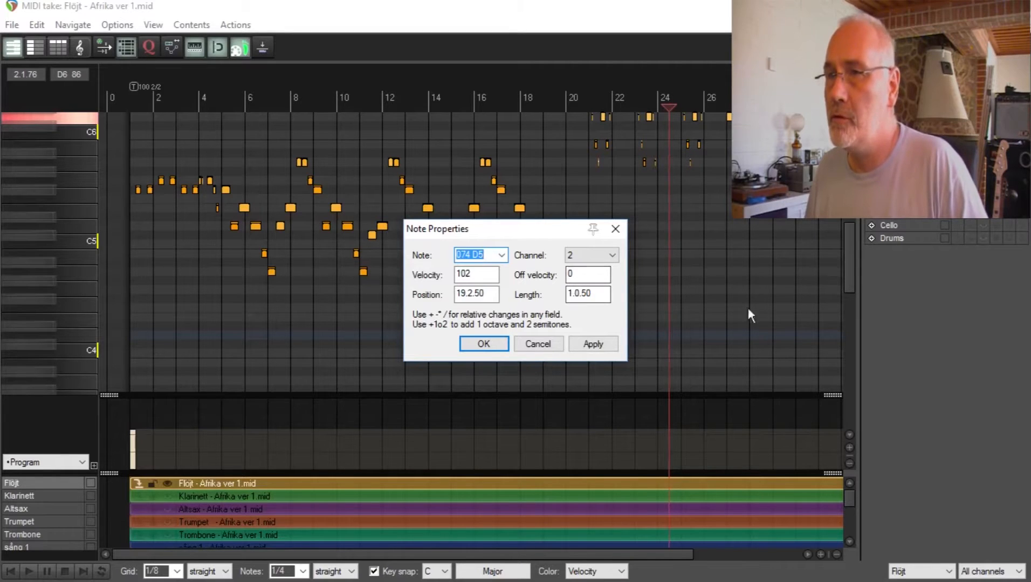
click(604, 254)
click(634, 251)
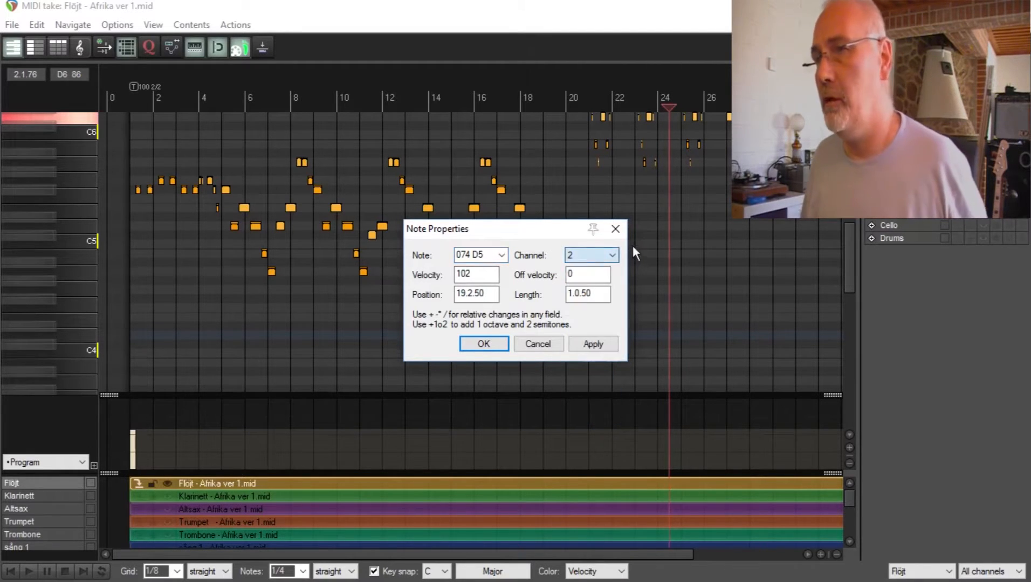
click(593, 344)
click(506, 352)
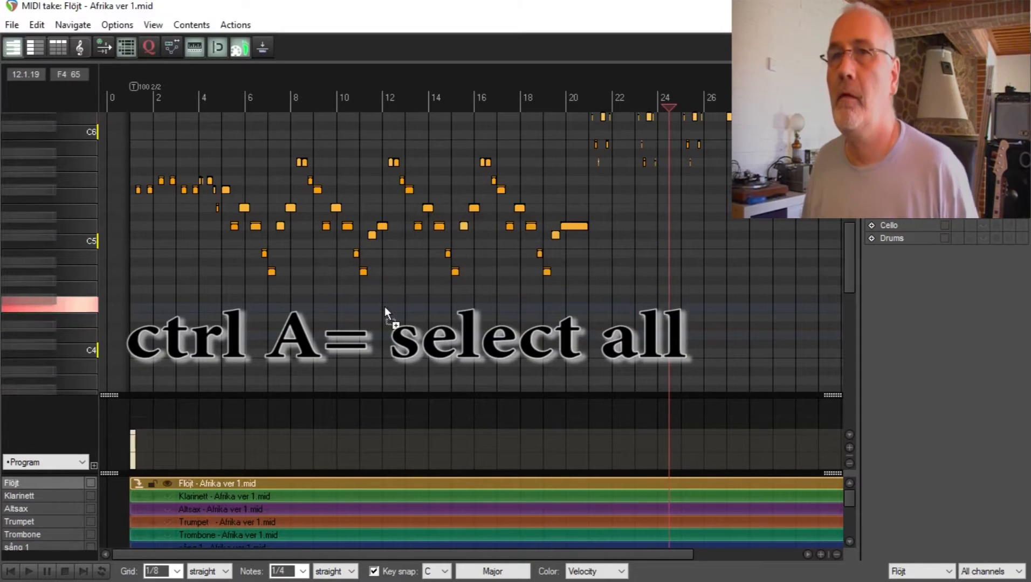
Set all notes of the Flöjt item to MIDI channel 1 and close the MIDI editor.
key(ctrl+a)
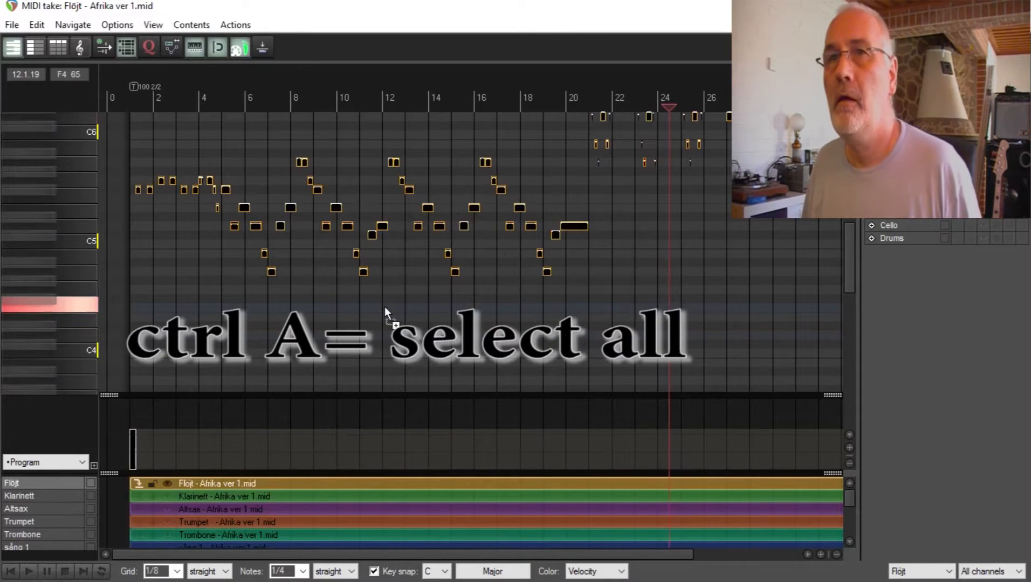
click(153, 25)
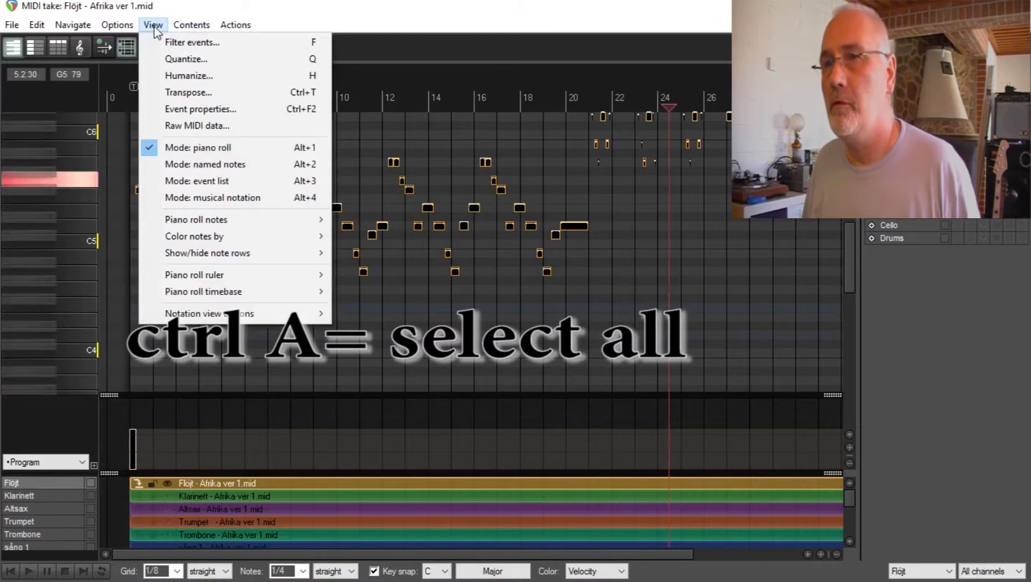
click(200, 109)
click(604, 257)
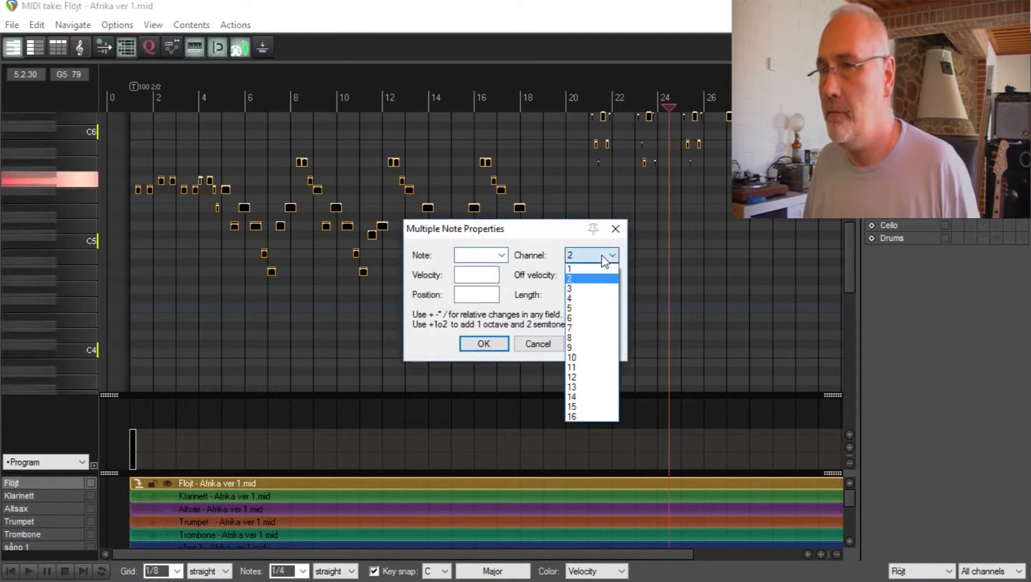
click(590, 269)
click(603, 347)
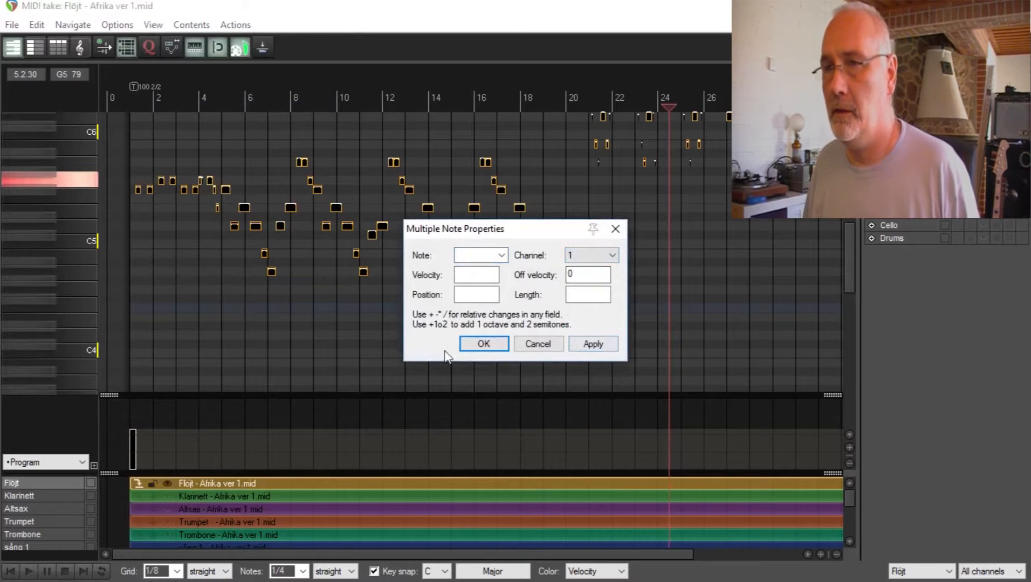
click(488, 345)
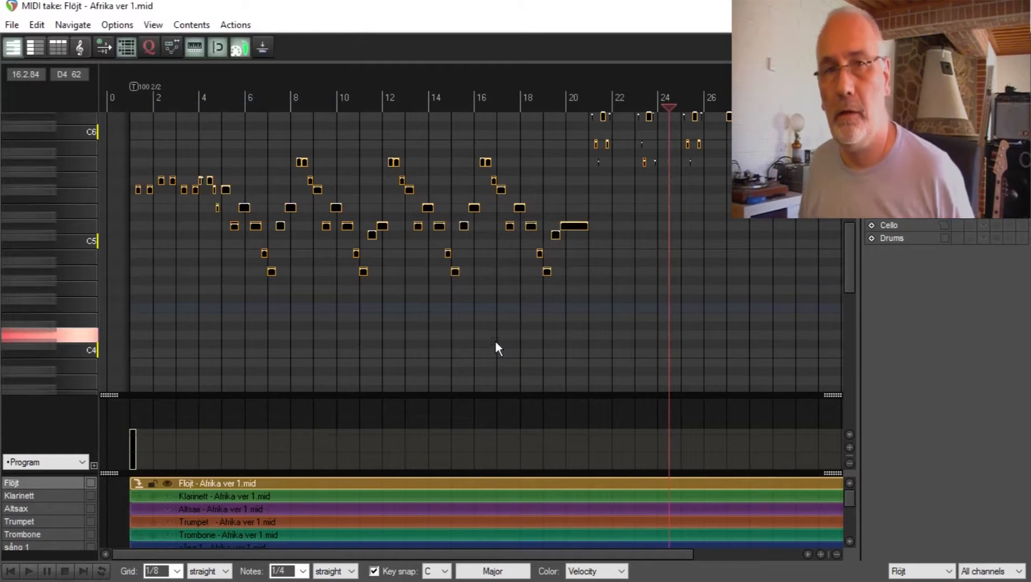
click(496, 342)
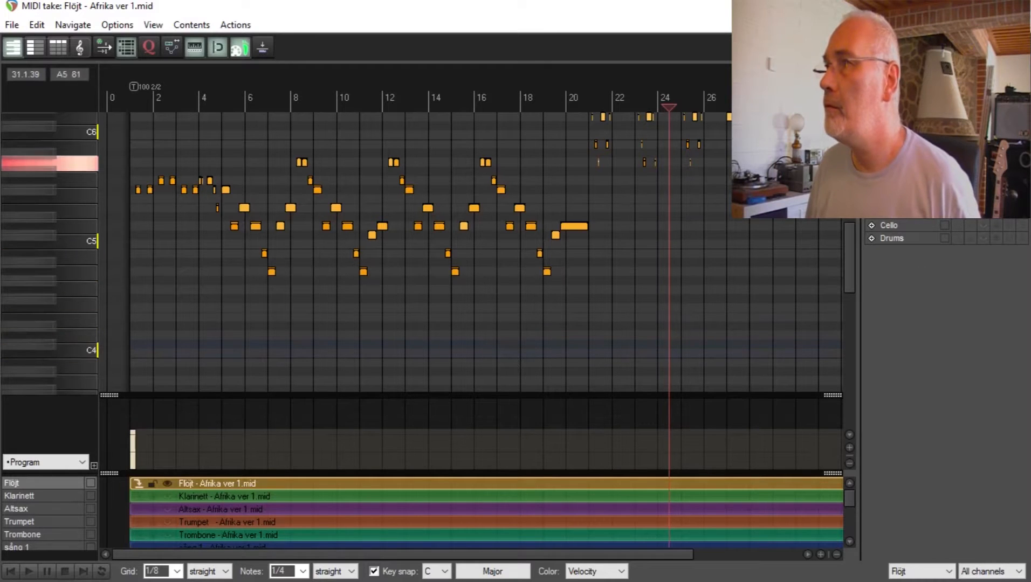
key(Escape)
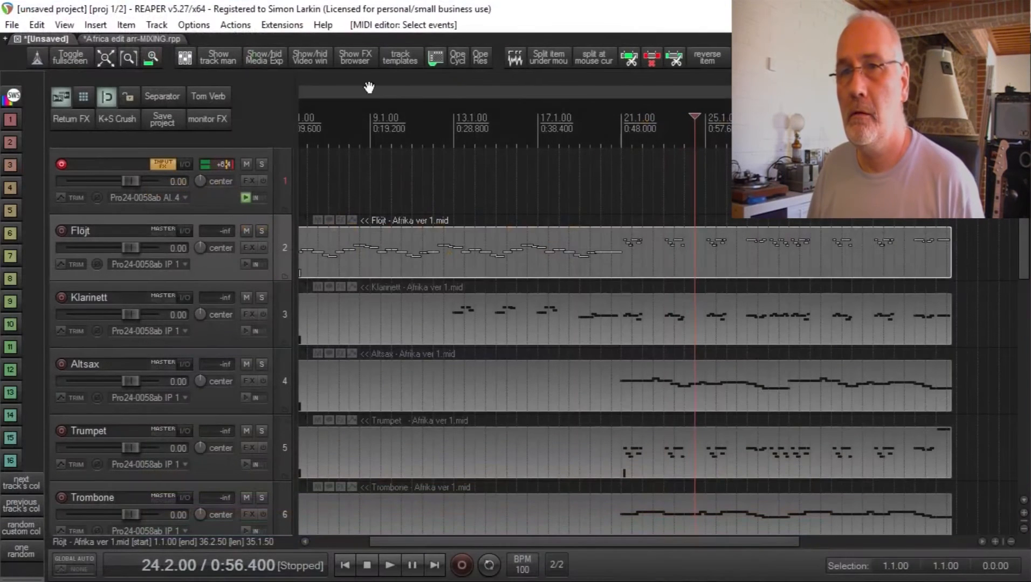
Add a send from the Flöjt track to track 15 Drums with audio set to None and MIDI set to All.
click(189, 231)
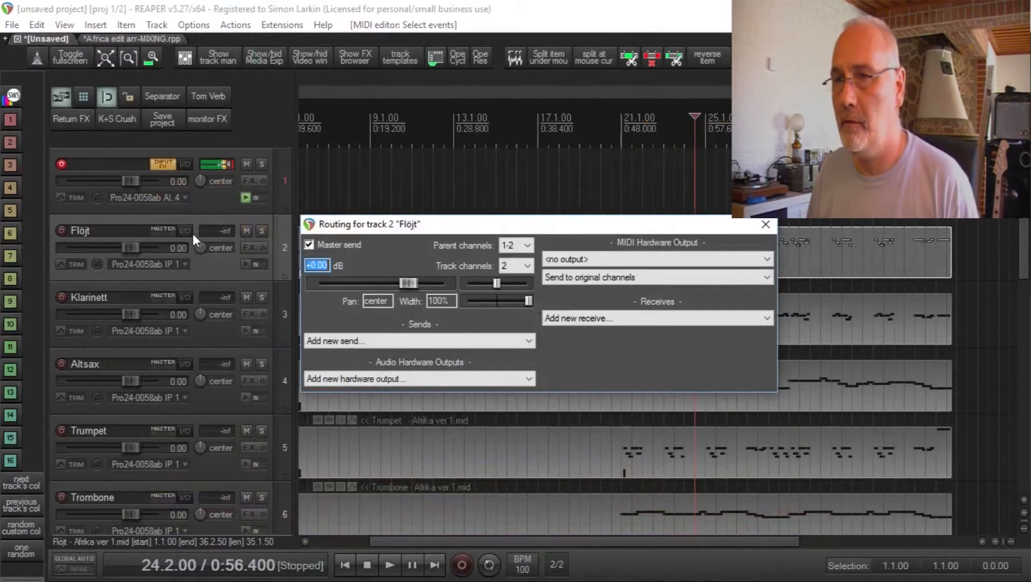
click(477, 341)
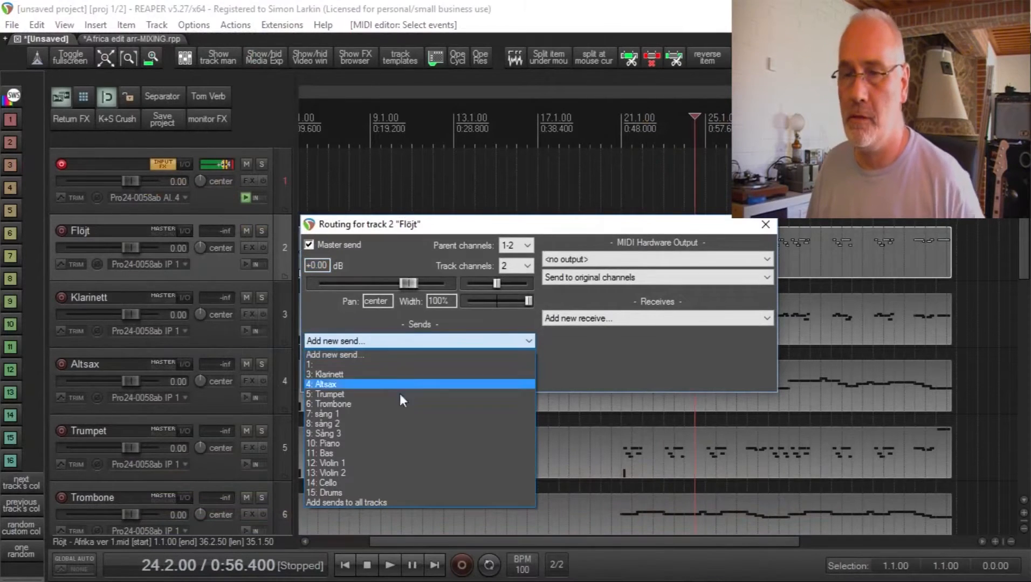
click(375, 493)
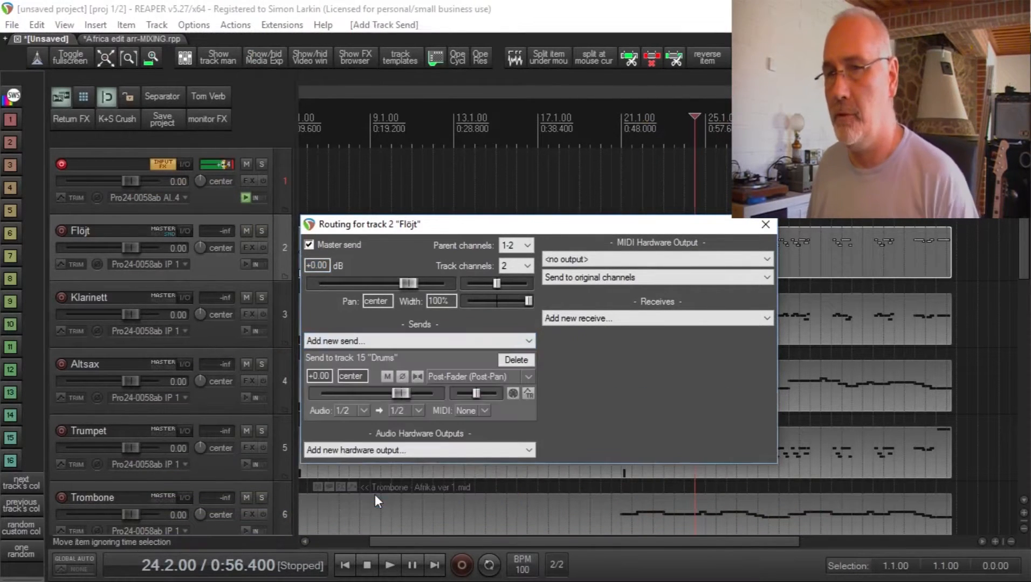
click(360, 410)
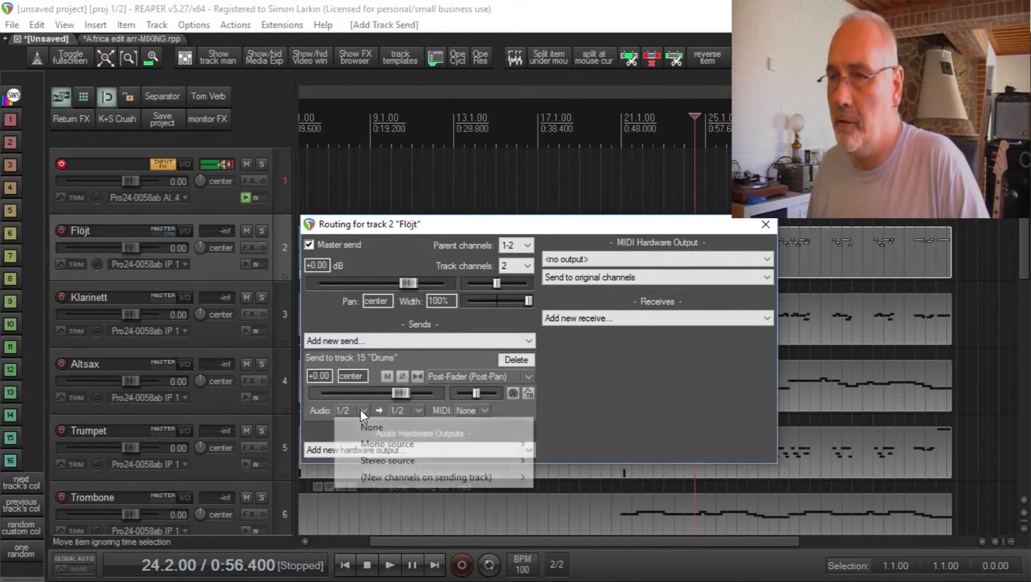
click(368, 426)
click(485, 409)
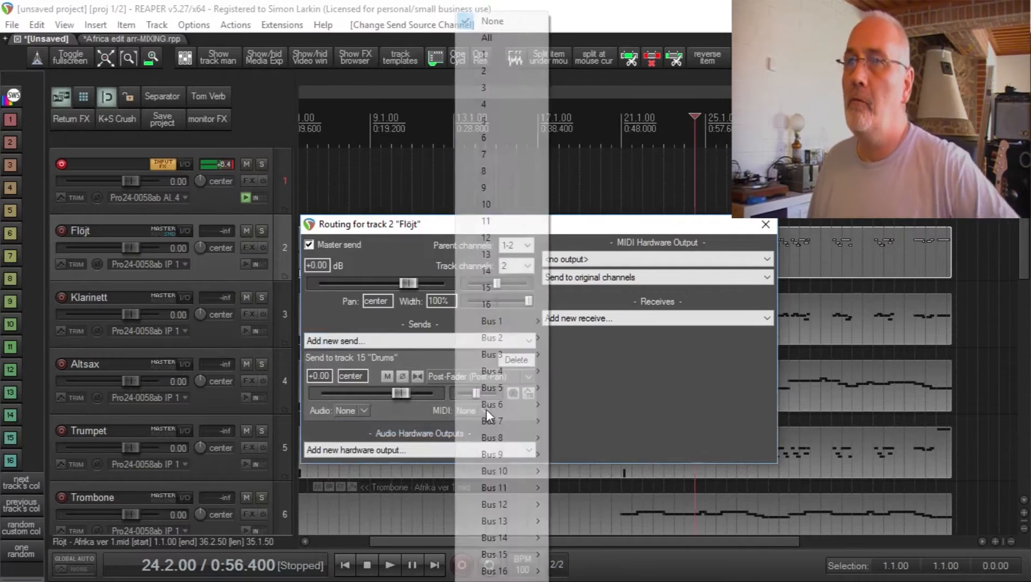
click(524, 39)
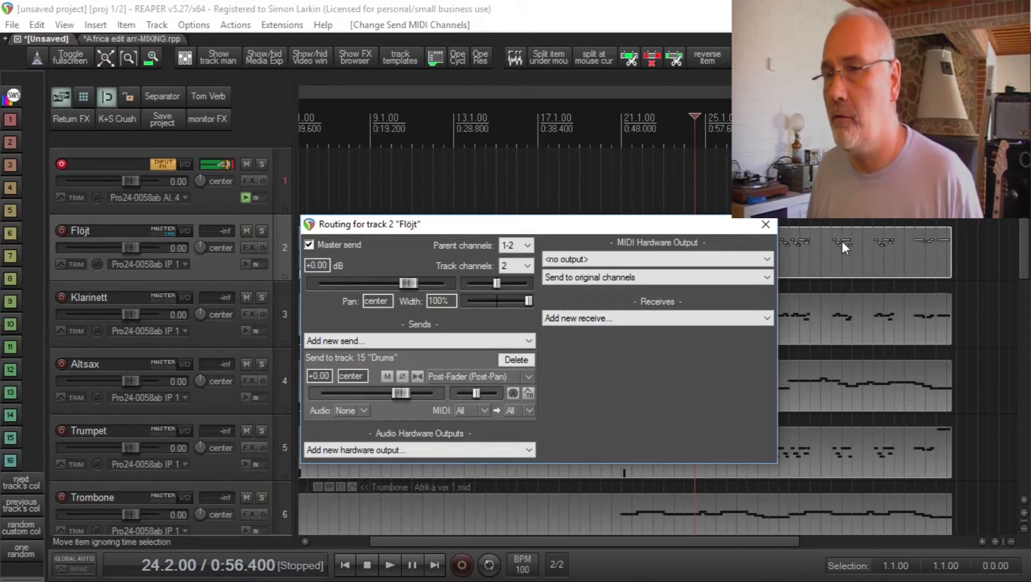
Set the destination MIDI channel of the Flöjt track's send to Drums to 1 and close the routing window.
click(531, 411)
click(574, 56)
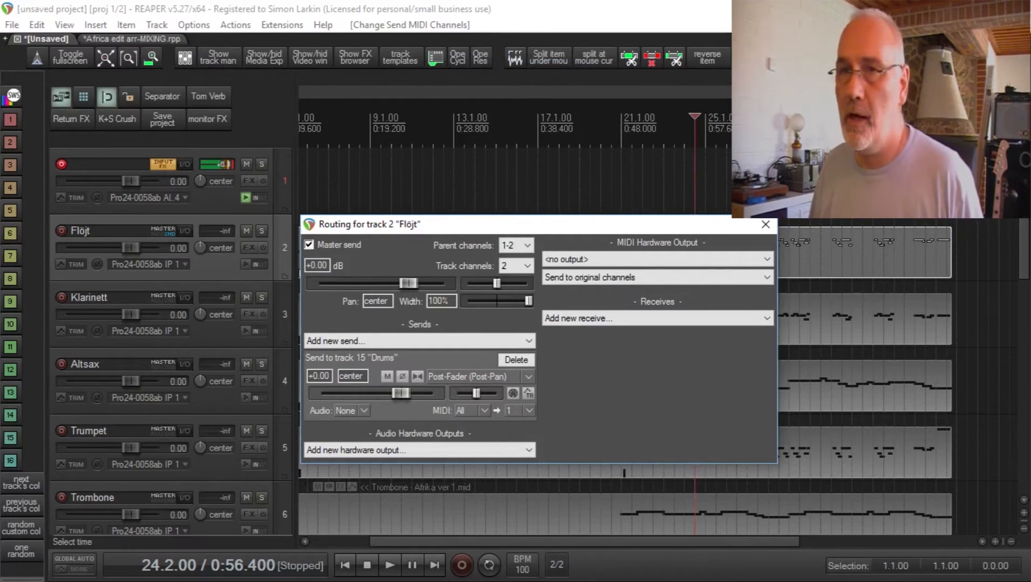
click(286, 342)
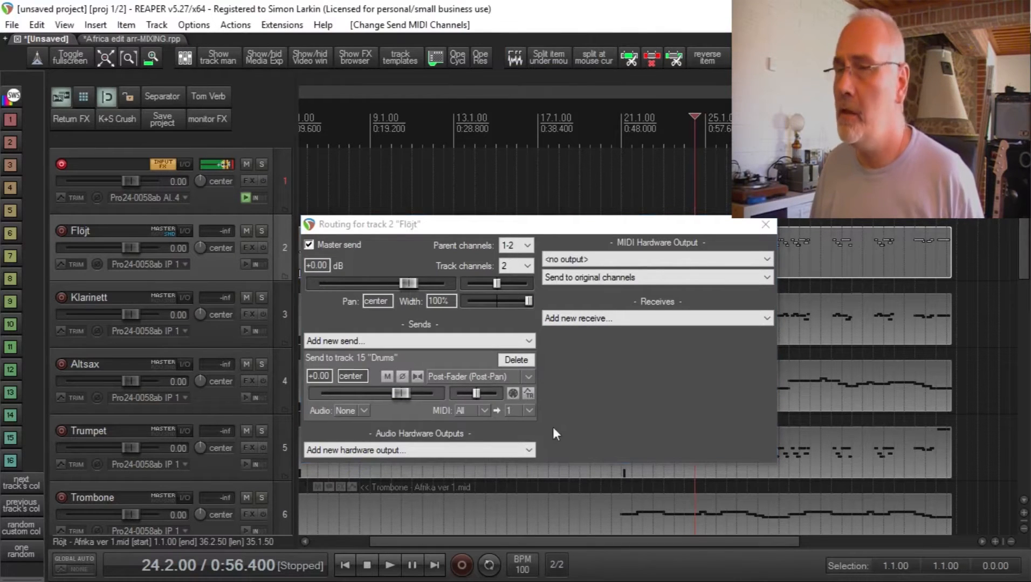
click(769, 225)
Open the Flöjt item in the MIDI editor and switch its track list off and back on.
double_click(473, 265)
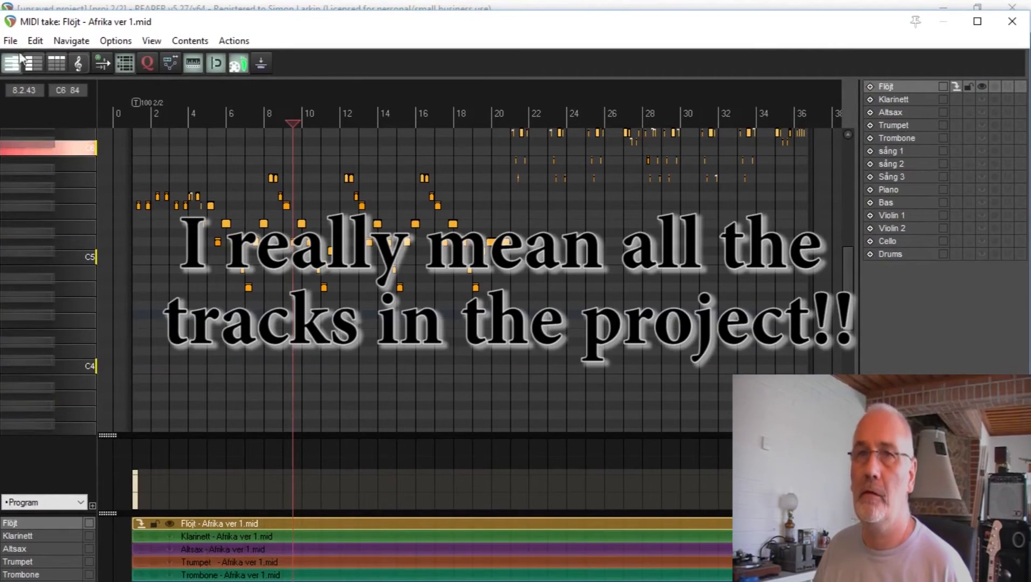
click(125, 64)
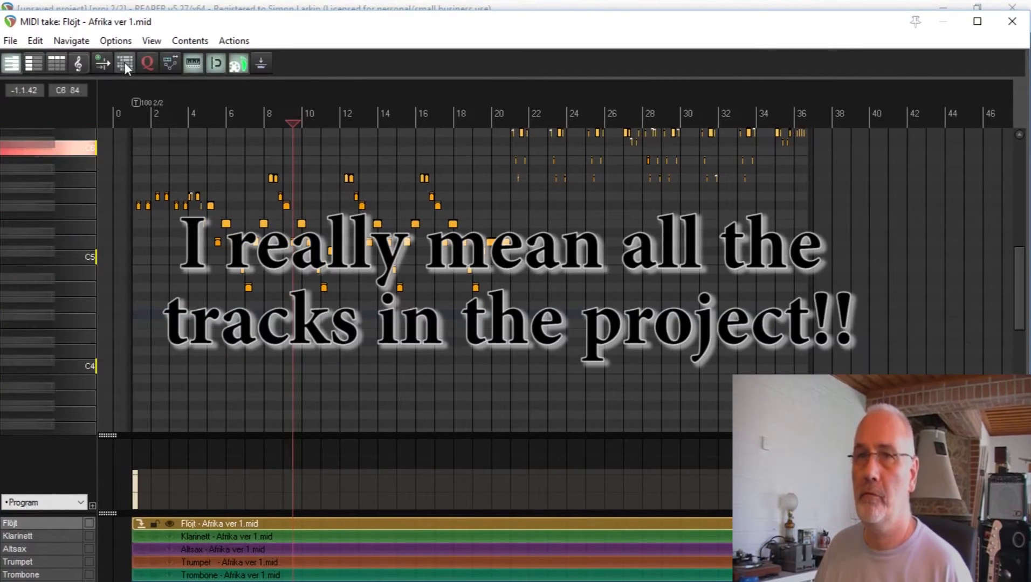
click(125, 64)
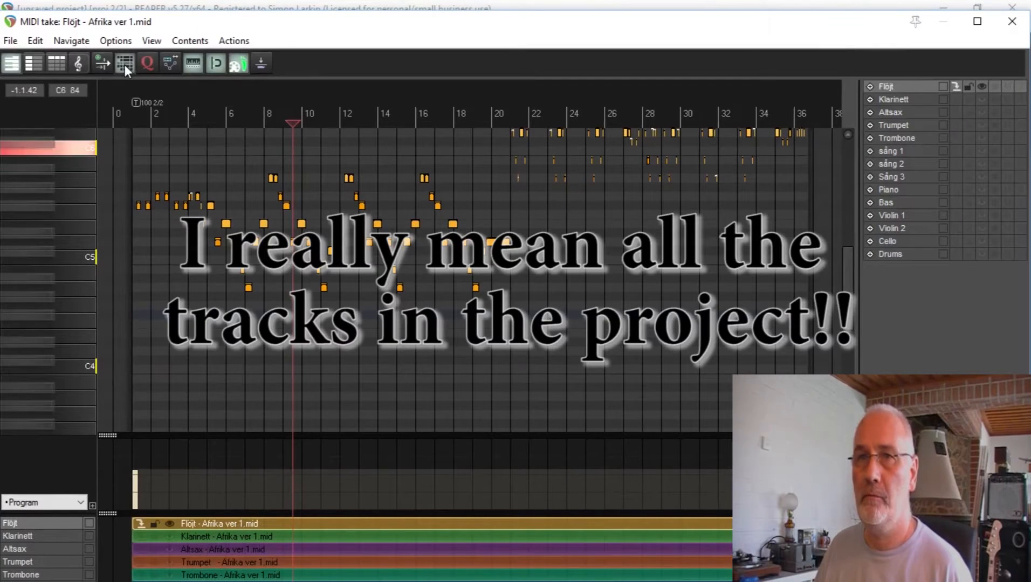
click(124, 64)
click(124, 64)
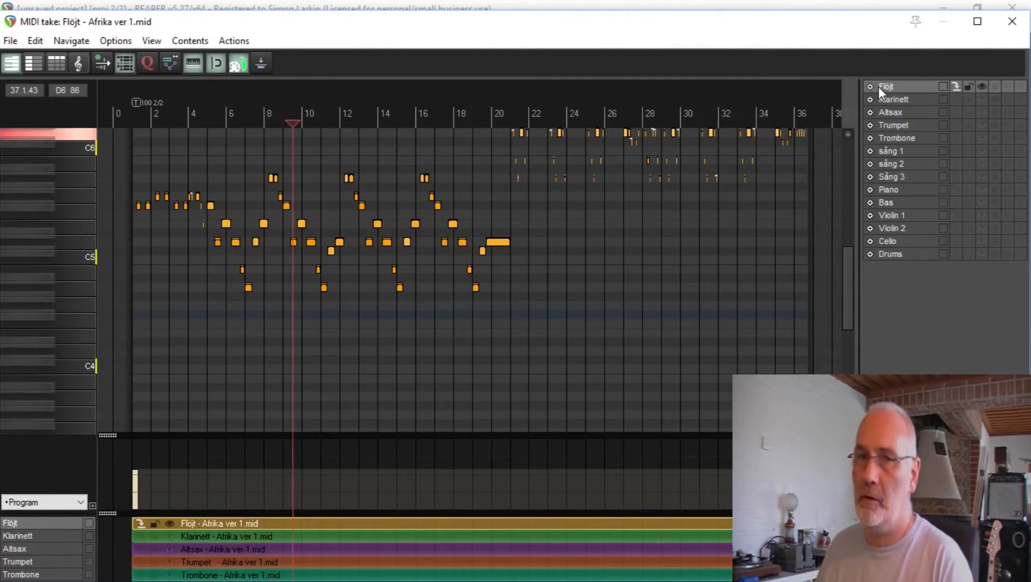
Make Klarinett the active take for editing and hide the Flöjt notes in the MIDI editor.
click(954, 97)
click(981, 85)
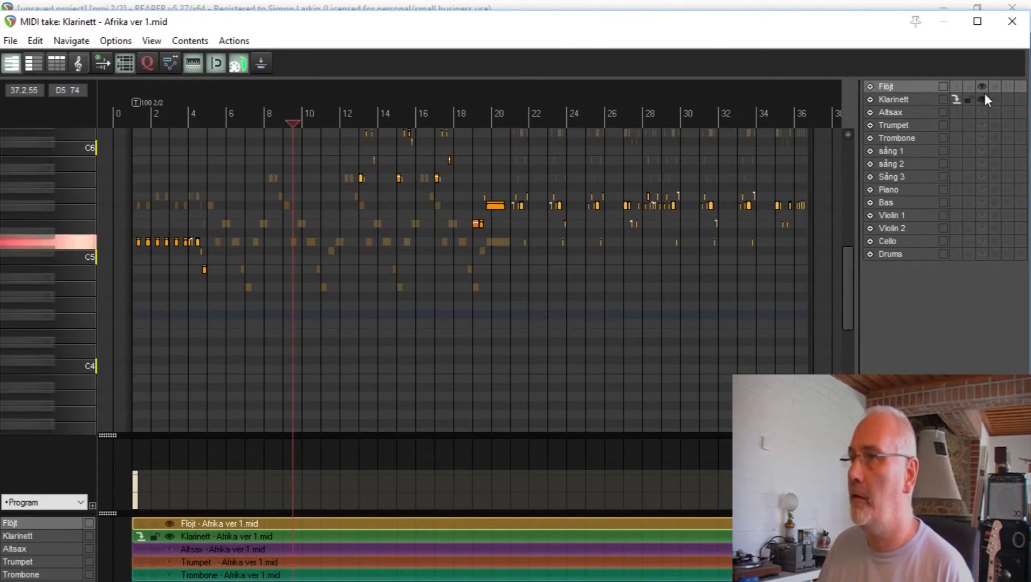
click(981, 86)
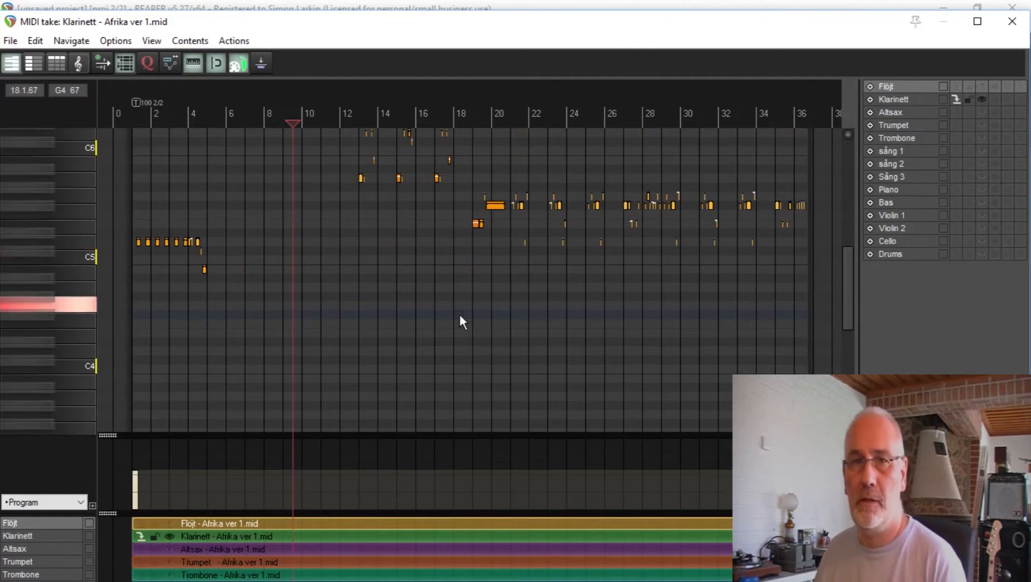
Show the Flöjt notes again, unlock them and make Flöjt the active take alongside Klarinett.
click(977, 88)
click(967, 86)
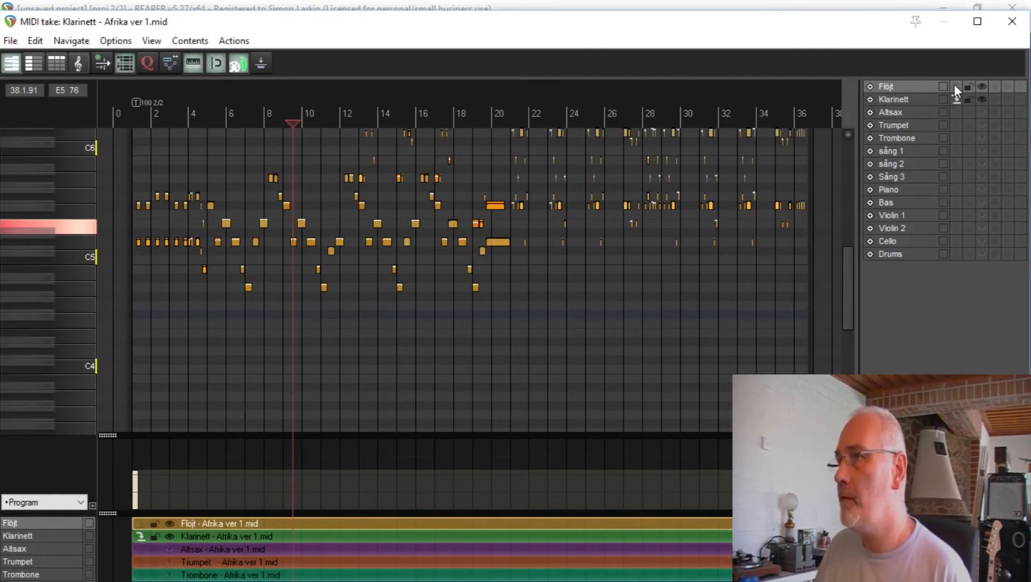
click(955, 86)
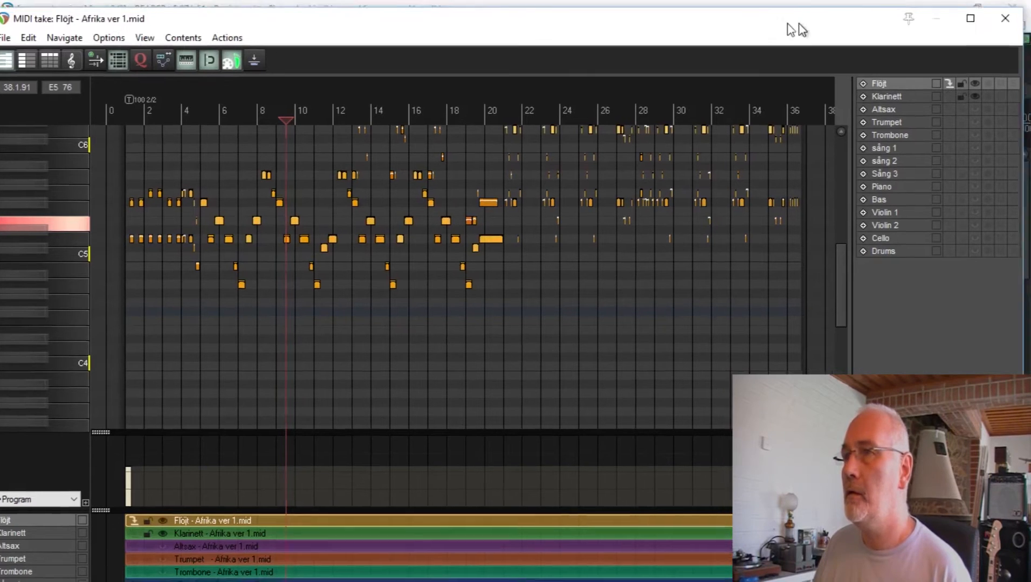
Set the Flöjt track colour to light red (255, 128, 128) from the MIDI editor's track list and check it in the arrangement.
drag(796, 30, 695, 54)
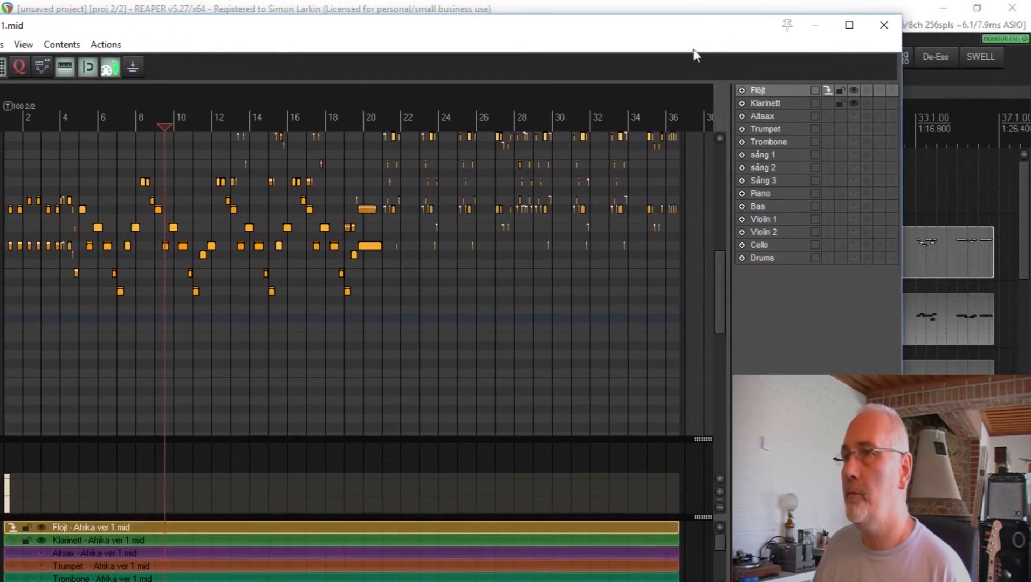
click(814, 90)
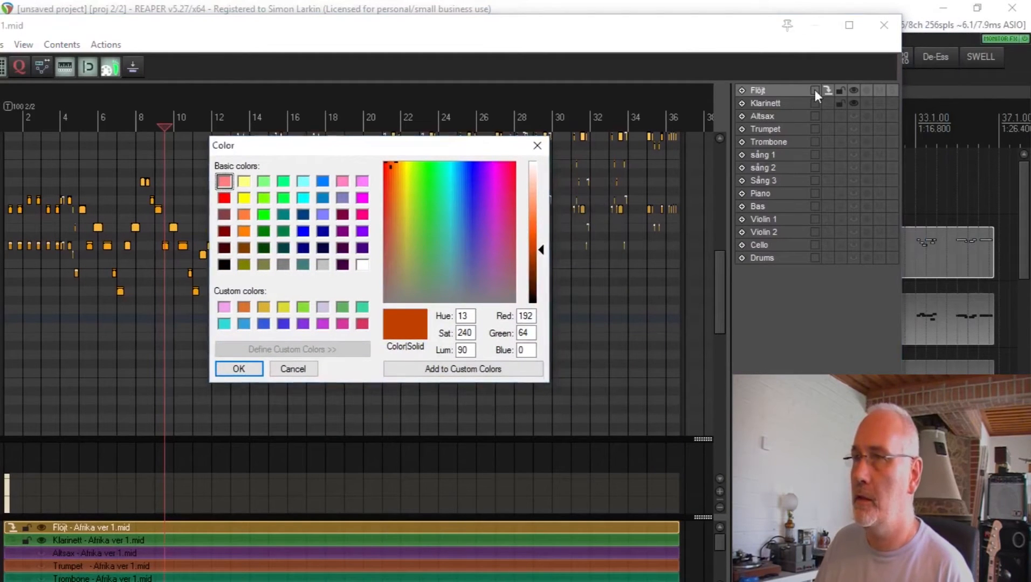
click(224, 181)
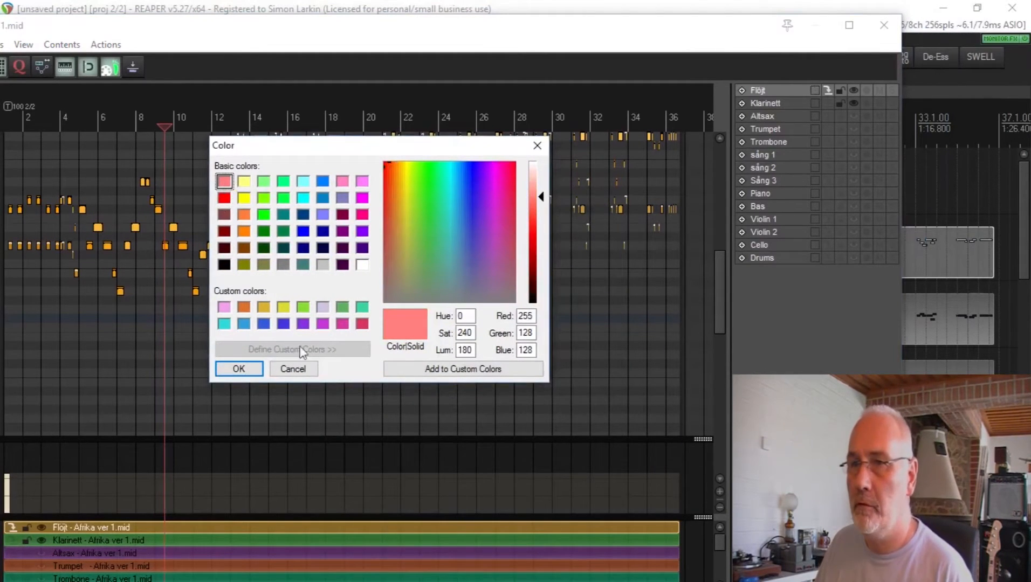
click(239, 368)
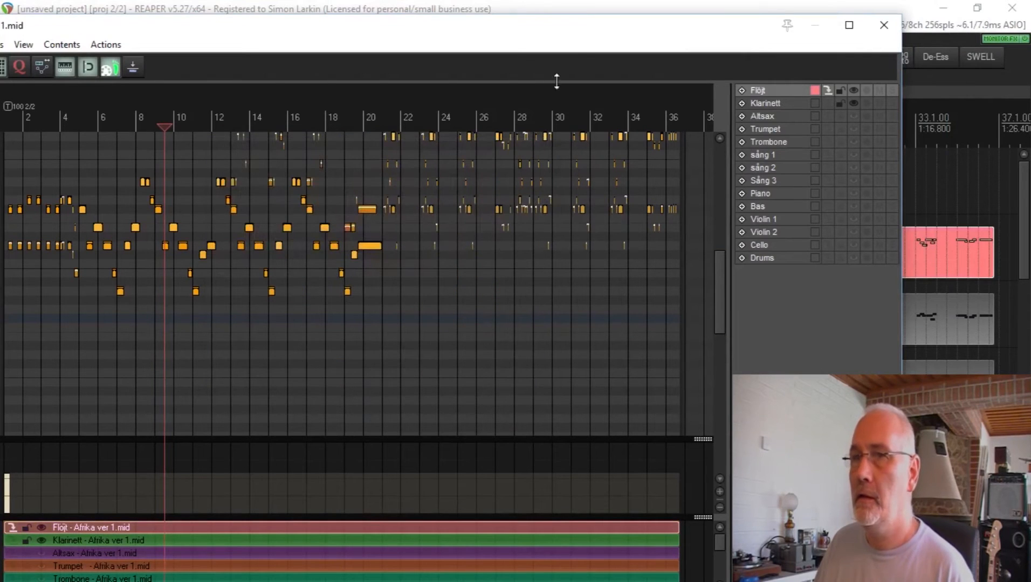
drag(561, 37, 660, 348)
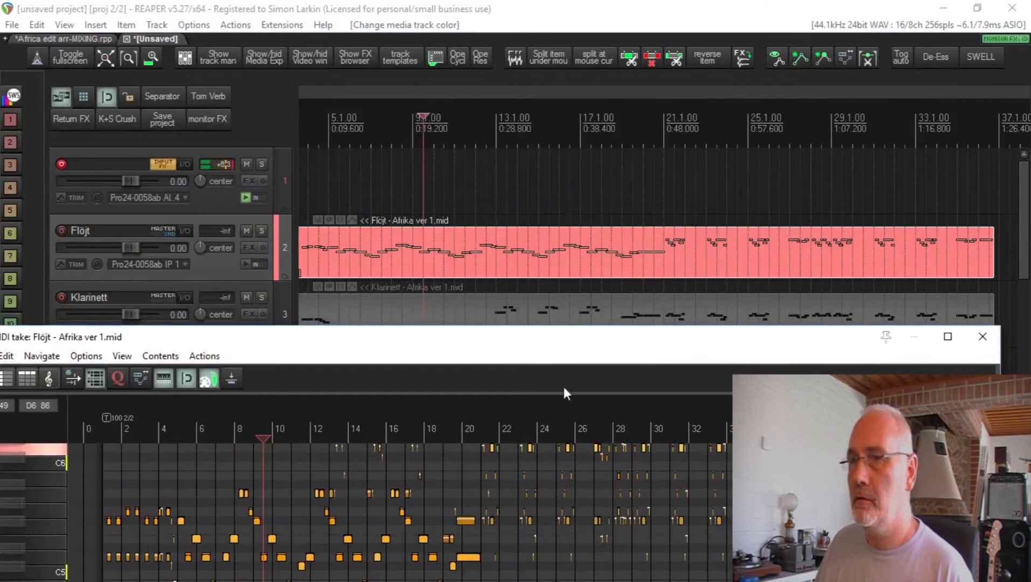
drag(572, 326, 508, 71)
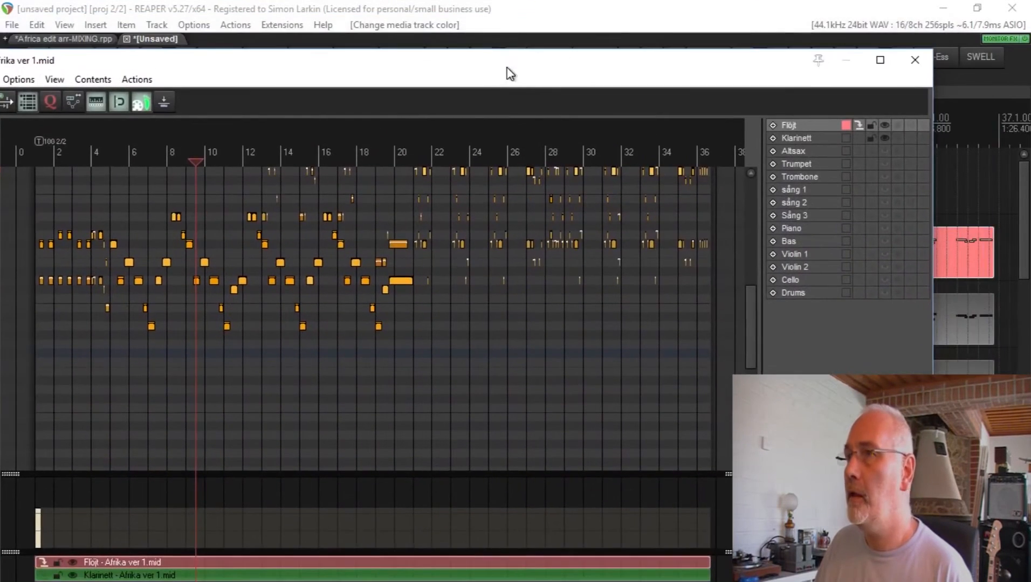
Switch mute and solo on and off for Flöjt in the MIDI editor's track list, and close the editor.
click(911, 125)
click(912, 124)
click(921, 123)
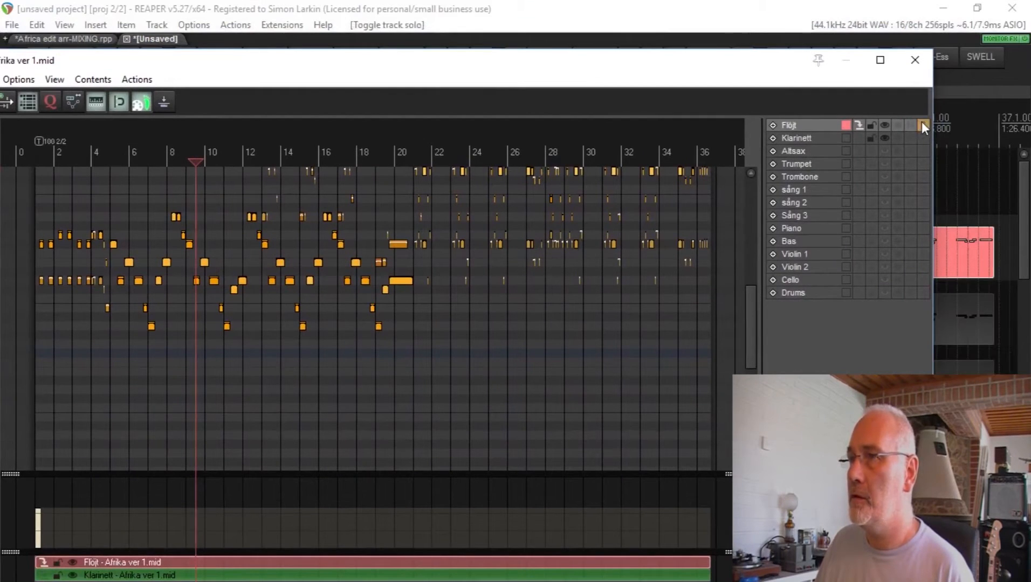
click(921, 123)
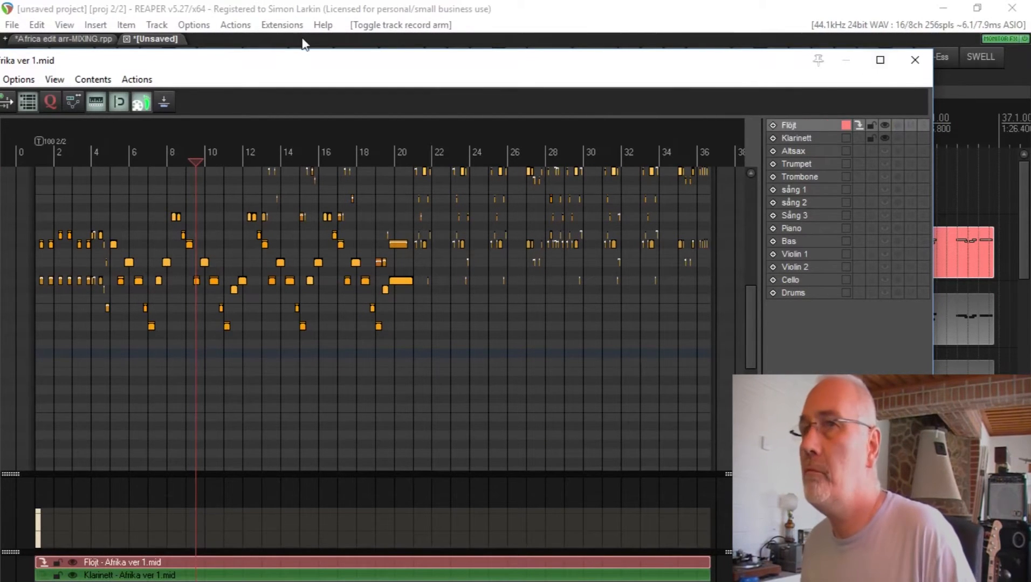
drag(301, 65, 391, 193)
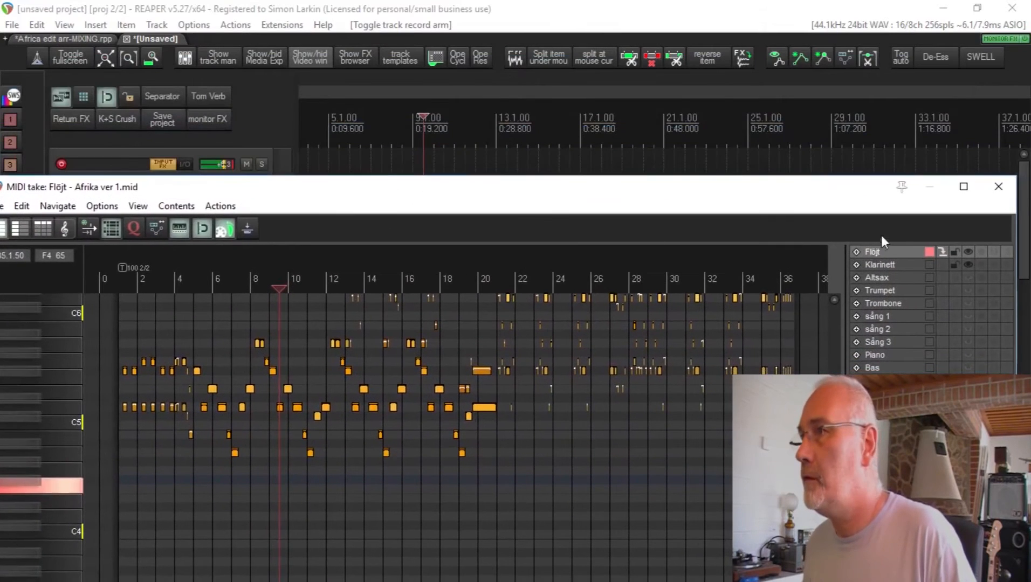
click(998, 187)
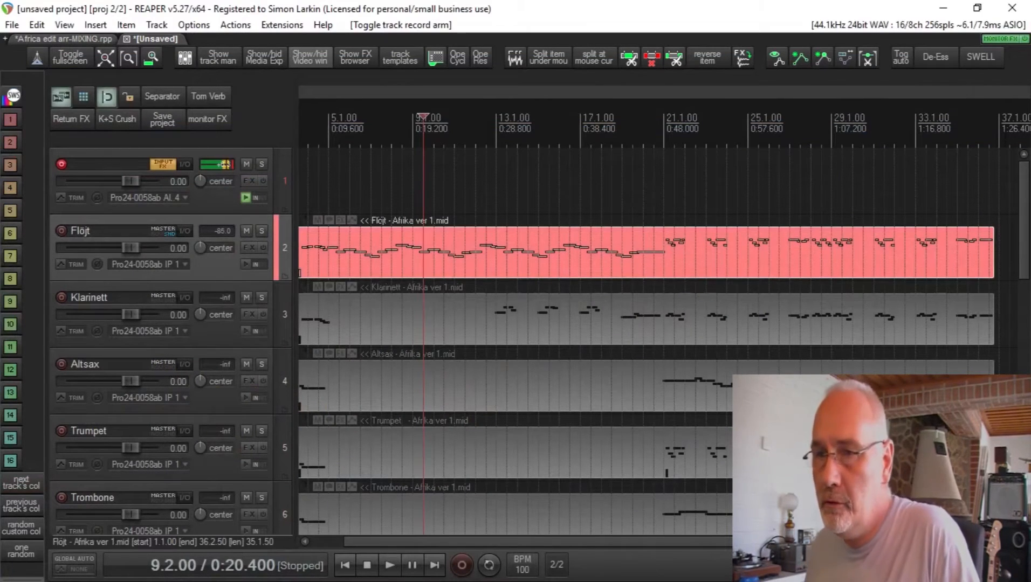
Enlarge the Flöjt track's height and examine its MIDI notes from the start of the arrangement.
drag(422, 544, 251, 547)
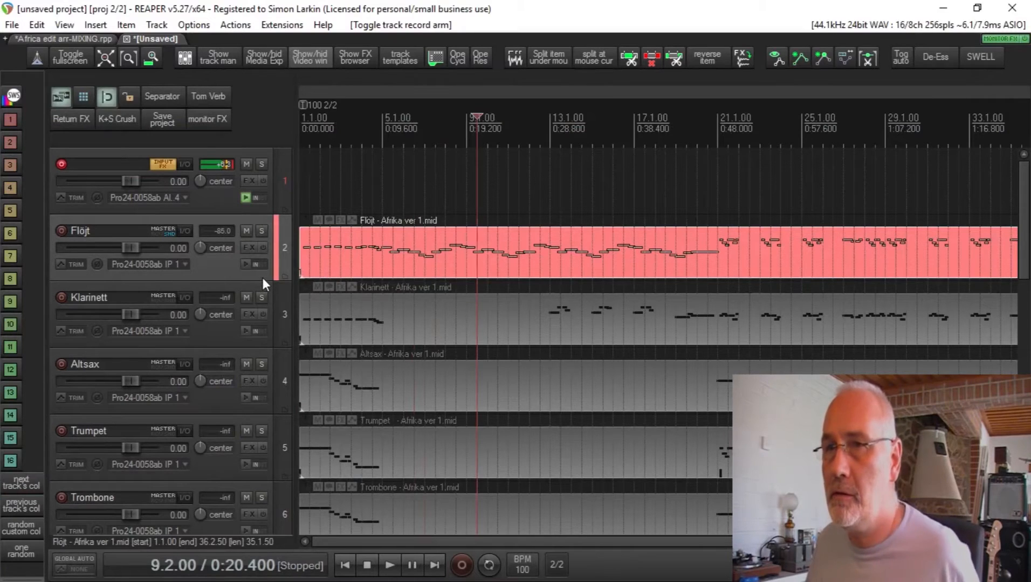
drag(263, 278, 263, 433)
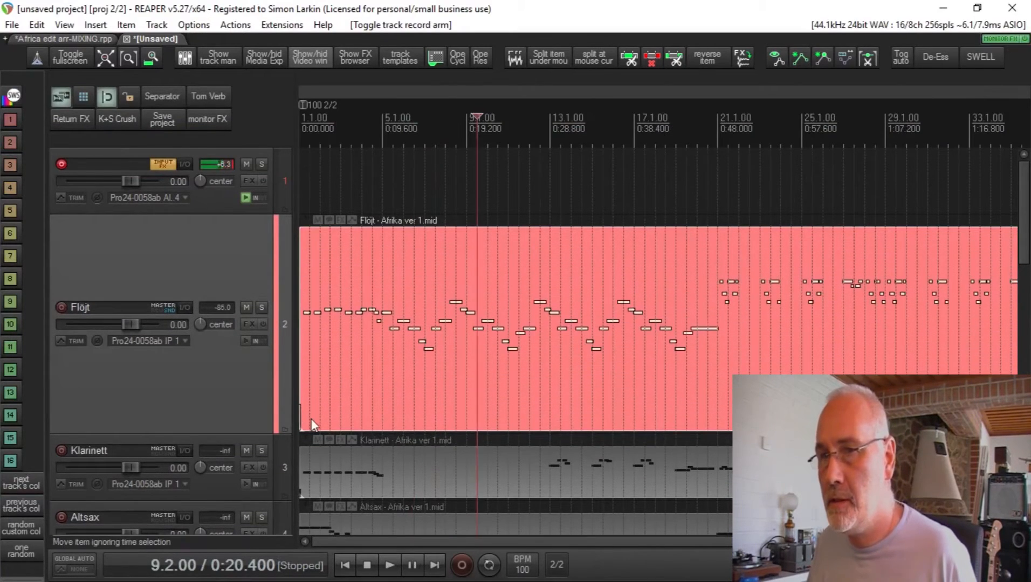
scroll(311, 416, up, 15)
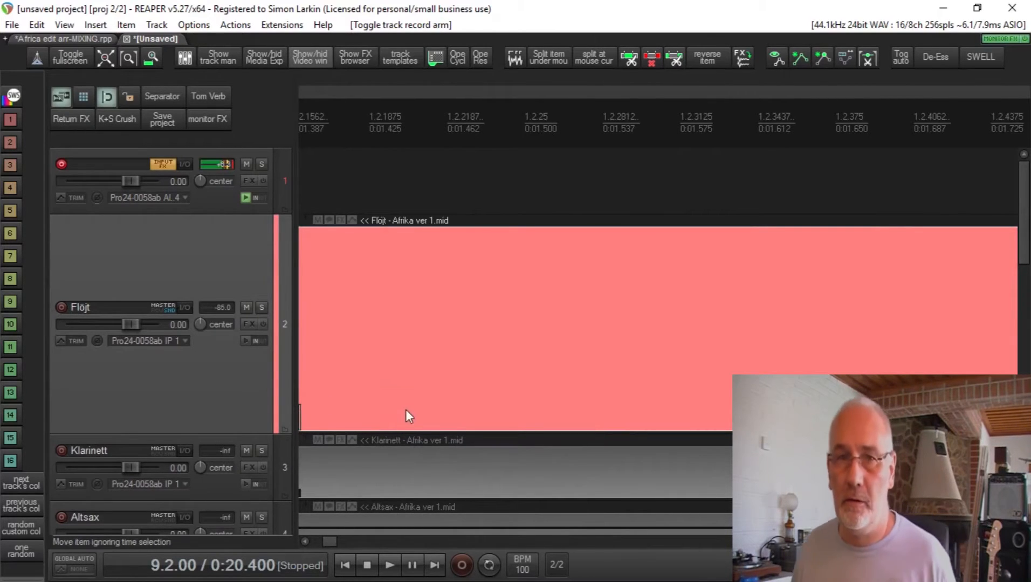
scroll(486, 350, down, 4)
scroll(489, 356, down, 2)
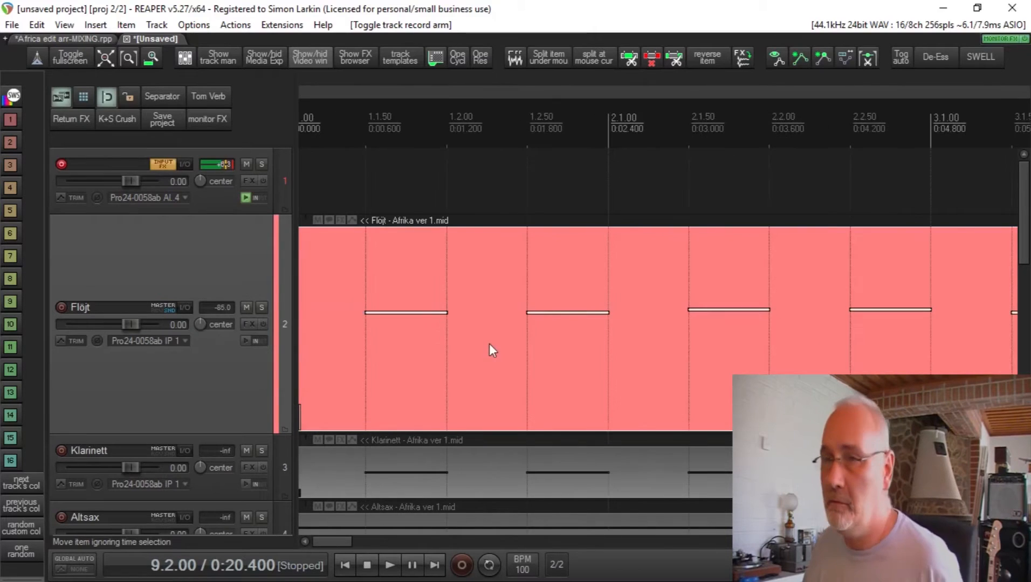
scroll(188, 301, down, 4)
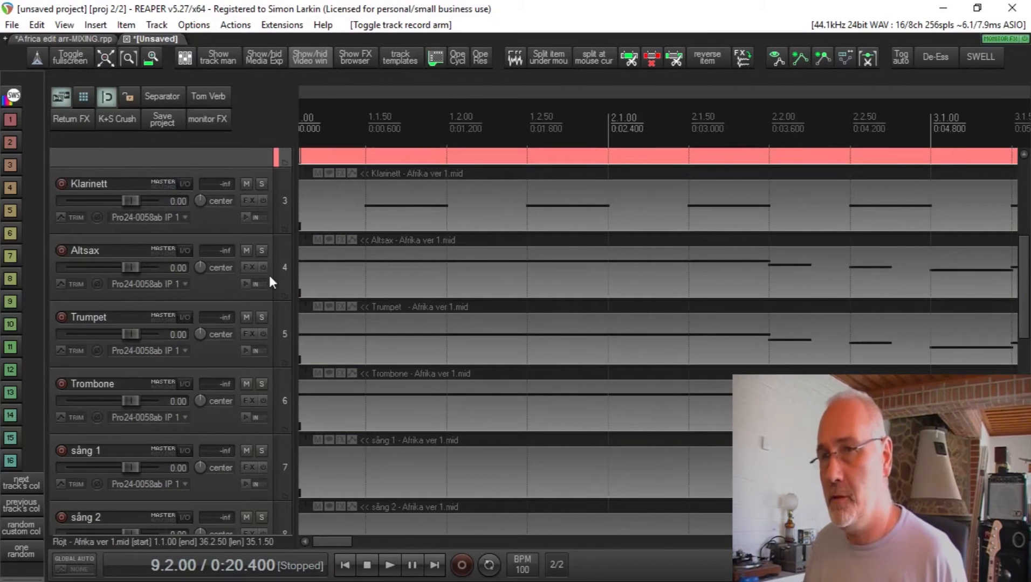
scroll(284, 282, up, 4)
scroll(459, 278, down, 8)
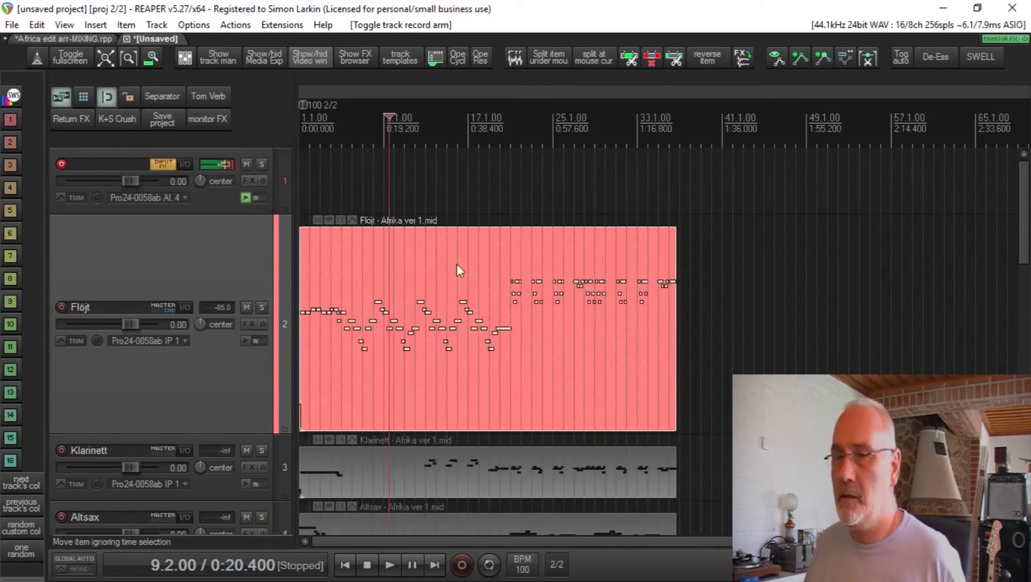
Reopen the Flöjt item in the MIDI editor and reposition the window over the arrangement.
double_click(375, 264)
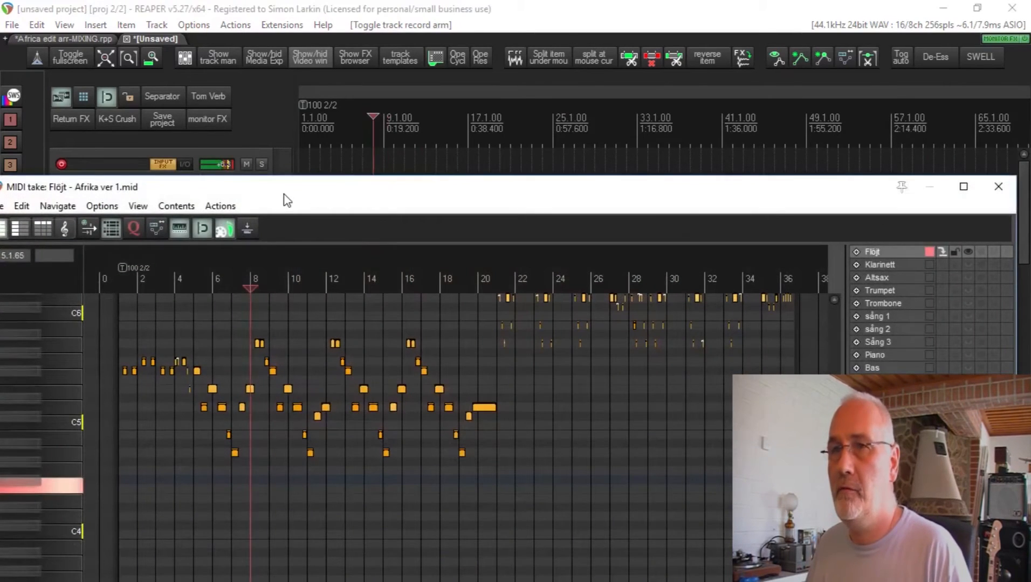
drag(284, 194, 557, 116)
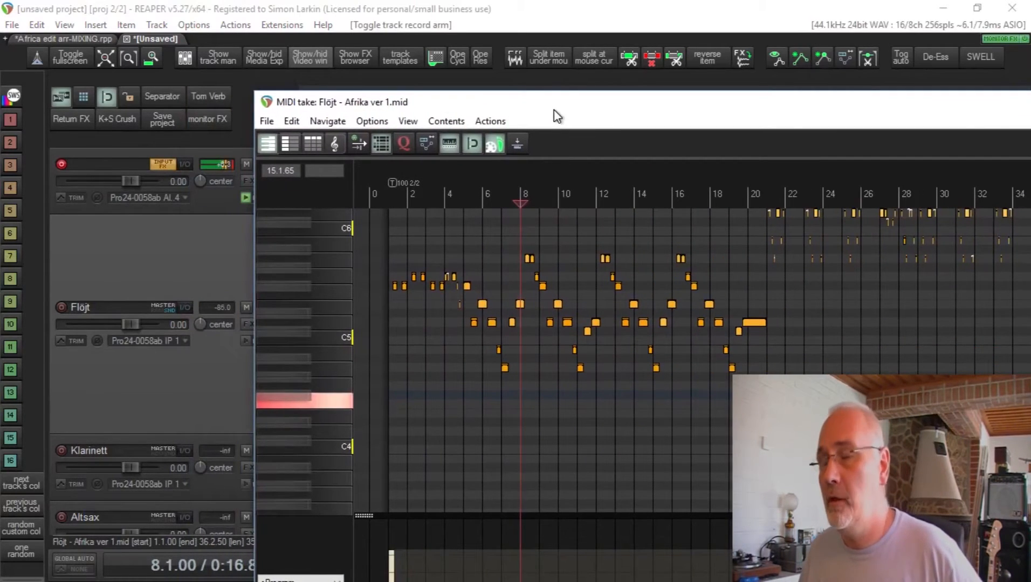
drag(557, 116, 775, 135)
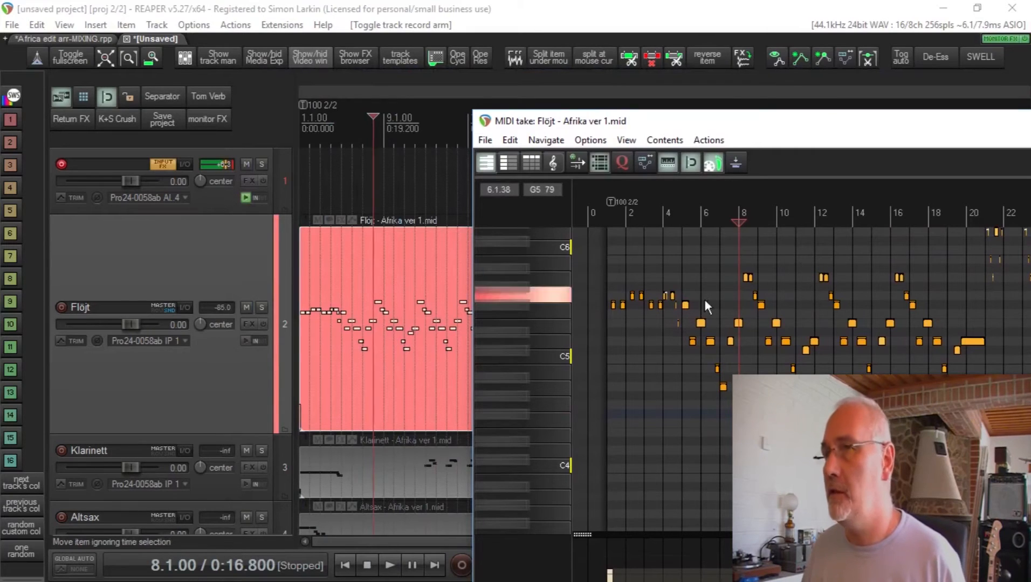
drag(859, 126, 561, 62)
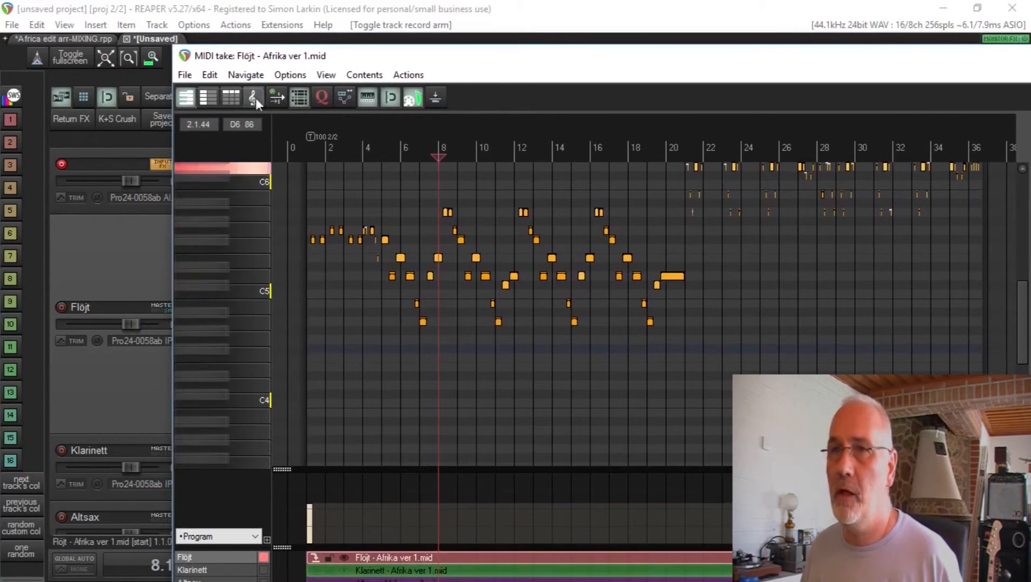
Show the Flöjt item in named notes view, switch to the event list and examine its events and their channels.
click(208, 98)
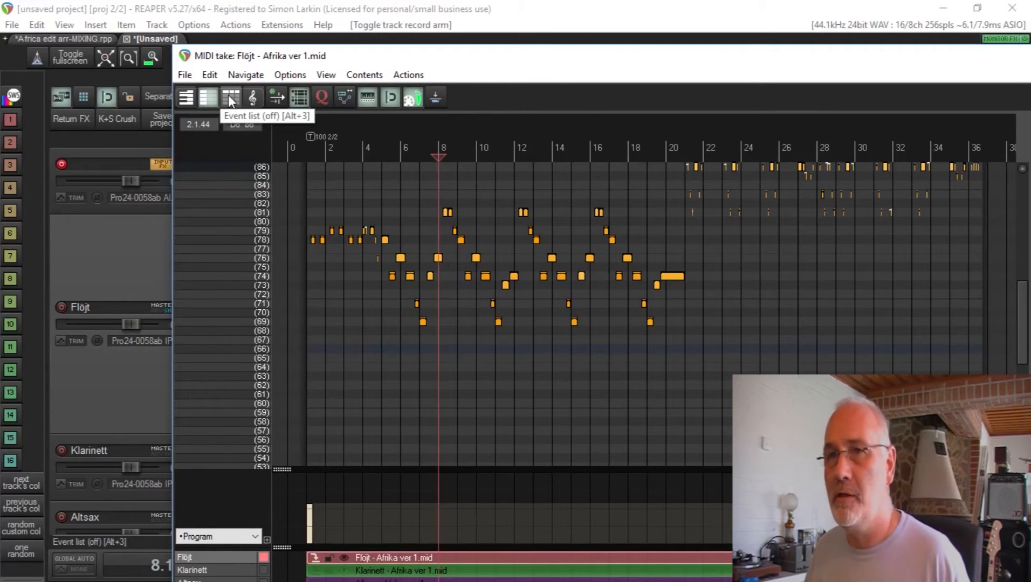
click(230, 97)
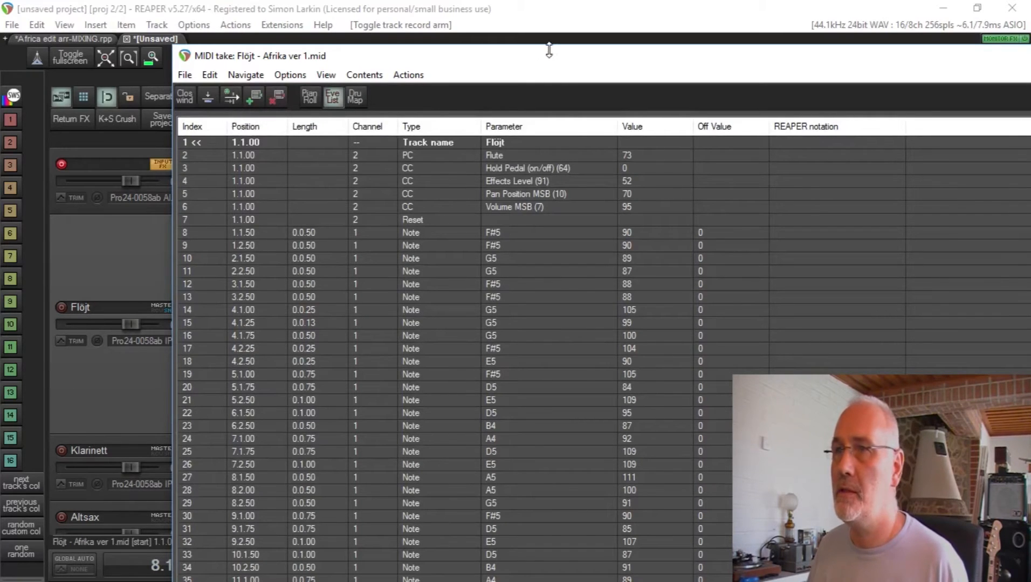
drag(564, 58, 405, 18)
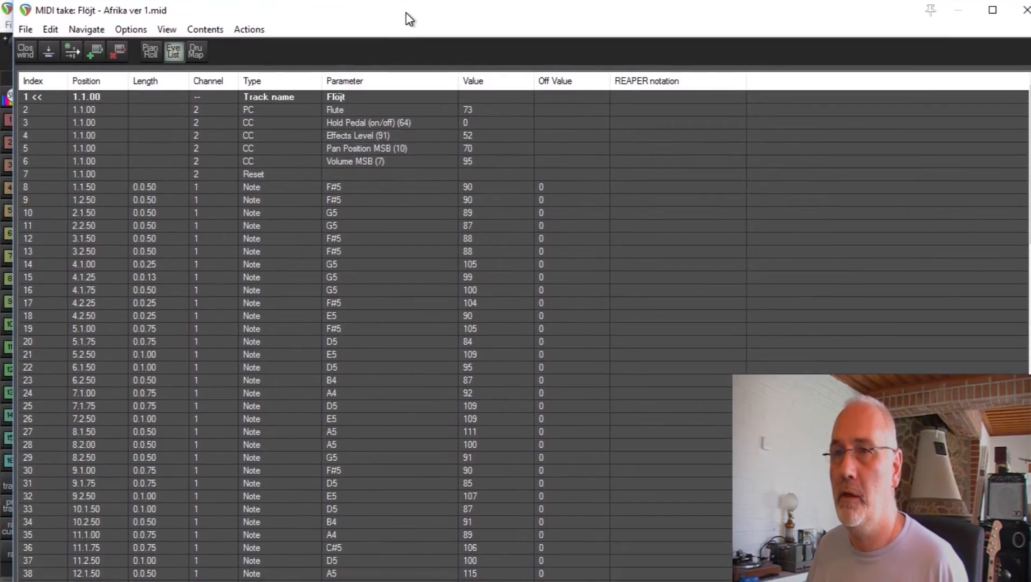
scroll(297, 327, down, 1)
scroll(297, 327, down, 4)
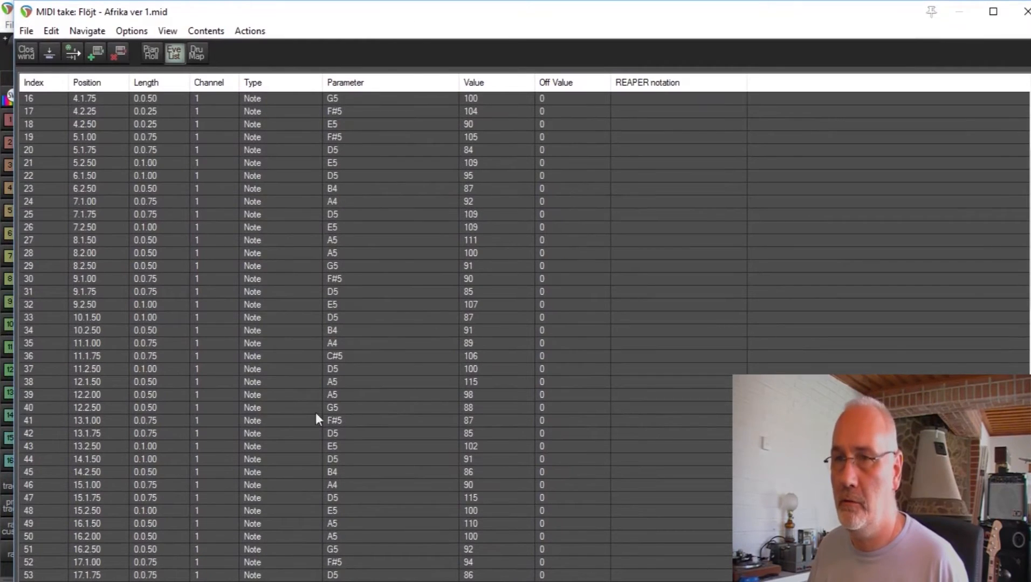
scroll(420, 382, down, 4)
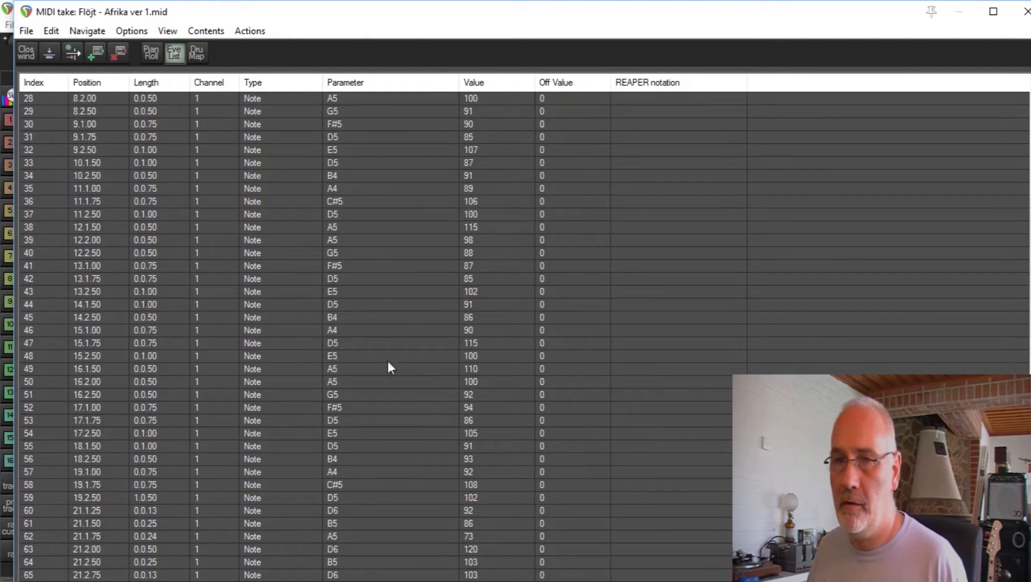
Examine the program change and controller events at the start of the Flöjt event list.
scroll(388, 363, up, 9)
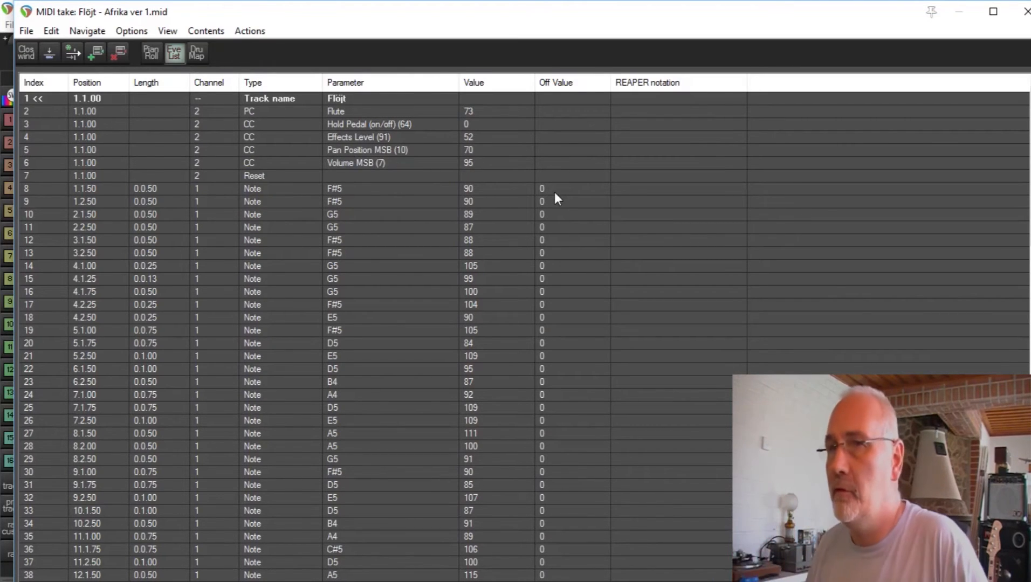
scroll(593, 196, down, 1)
scroll(916, 140, up, 1)
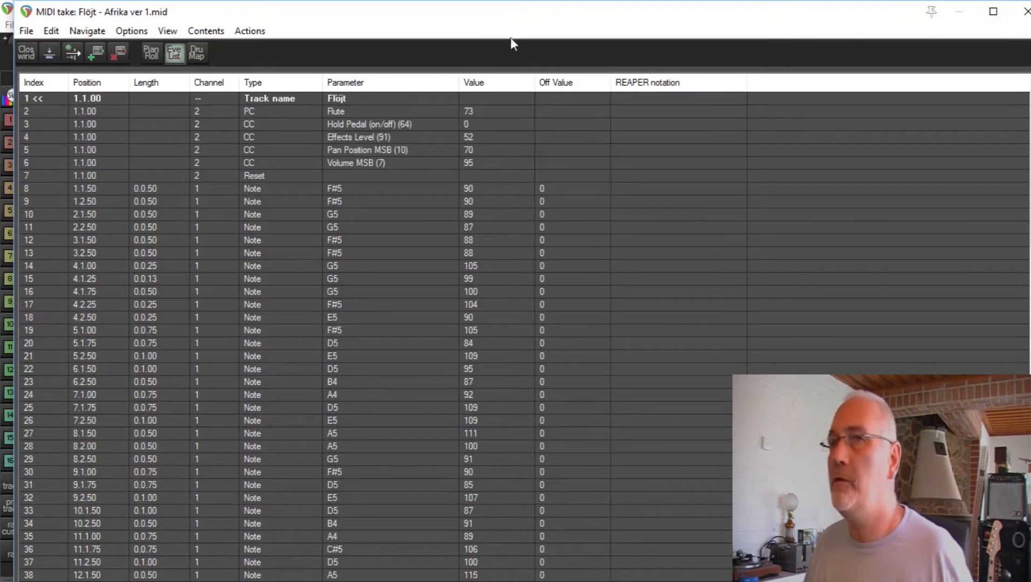
Reduce and reposition the MIDI editor window, switch the Flöjt item to piano roll view, and shorten the window to expose its lower lanes.
double_click(566, 14)
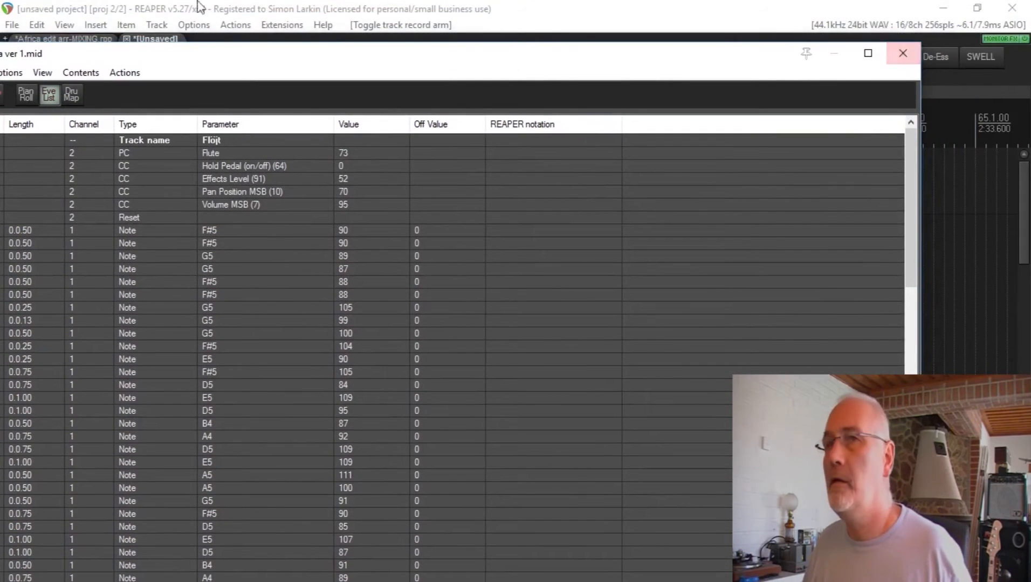
drag(223, 59, 436, 57)
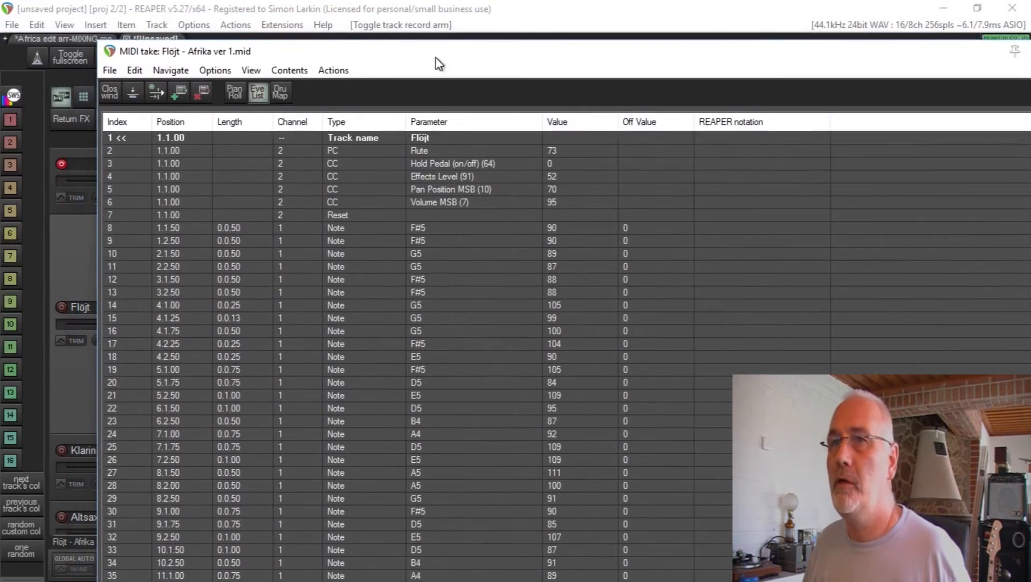
click(234, 91)
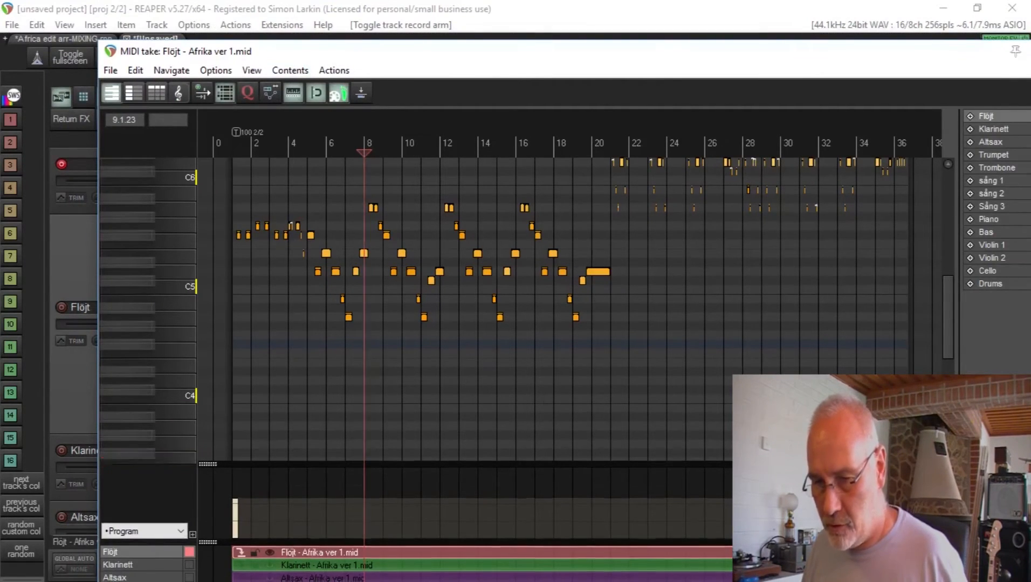
drag(402, 580, 402, 483)
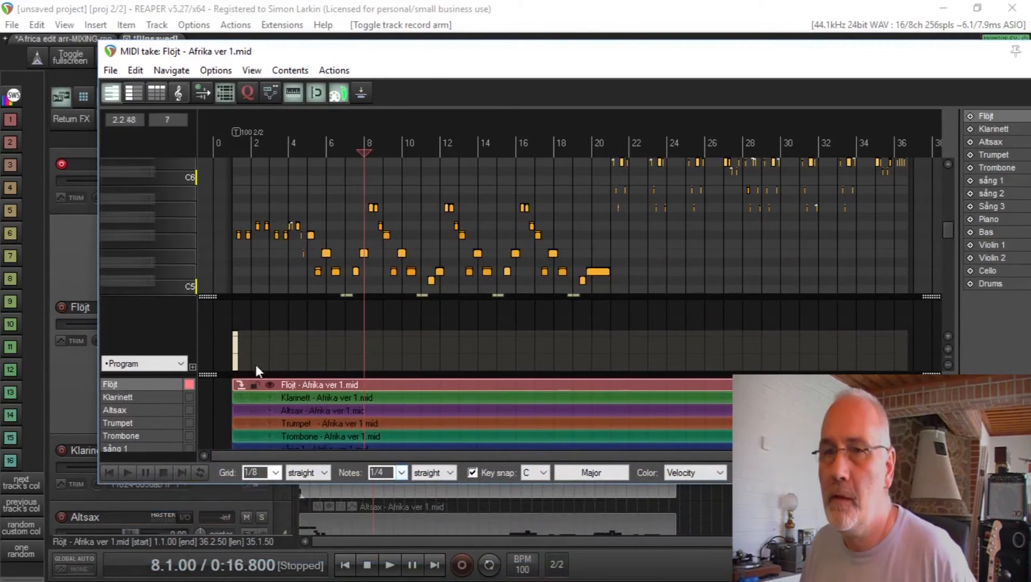
Show Text Events and 07 Volume MSB in turn in the Flöjt item's controller lane and examine the available controllers.
click(179, 364)
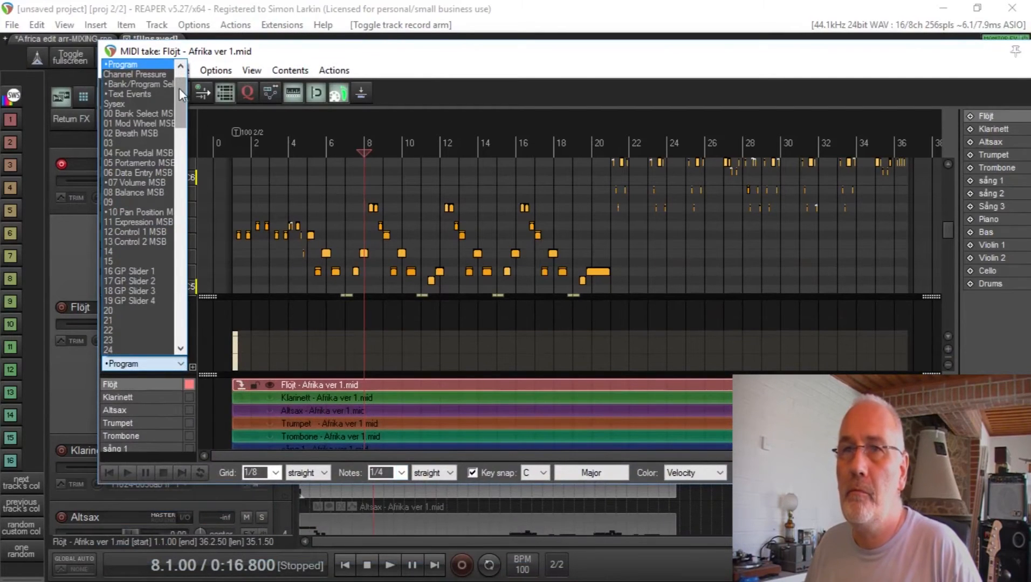
click(151, 93)
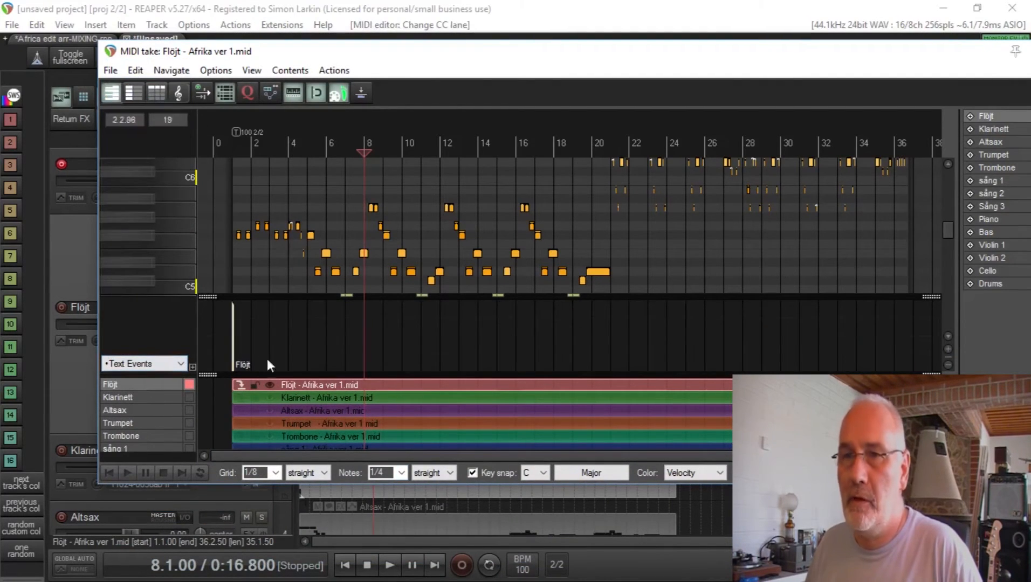
click(180, 364)
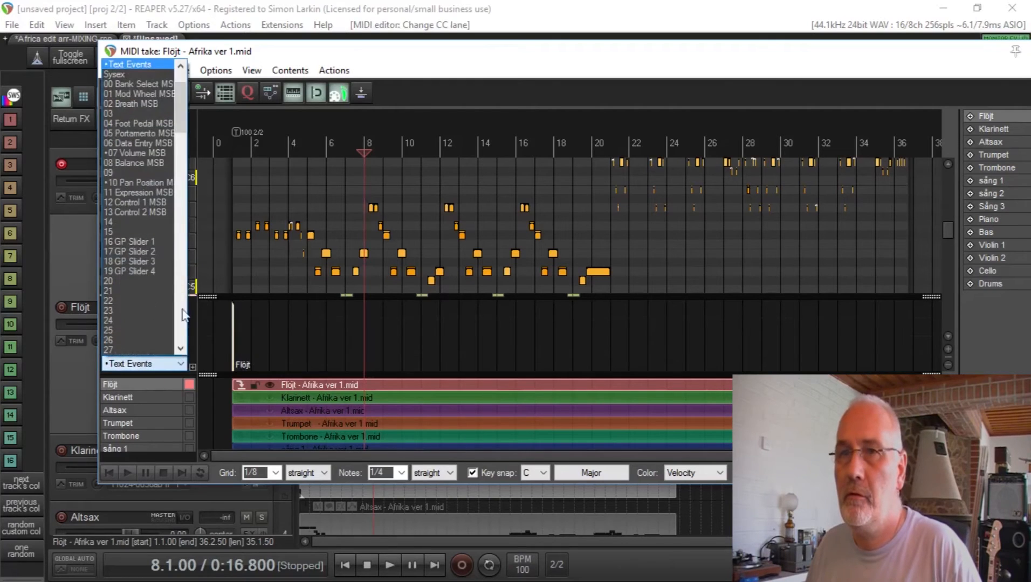
mouse_move(181, 117)
mouse_down()
mouse_move(181, 102)
mouse_move(181, 113)
mouse_up()
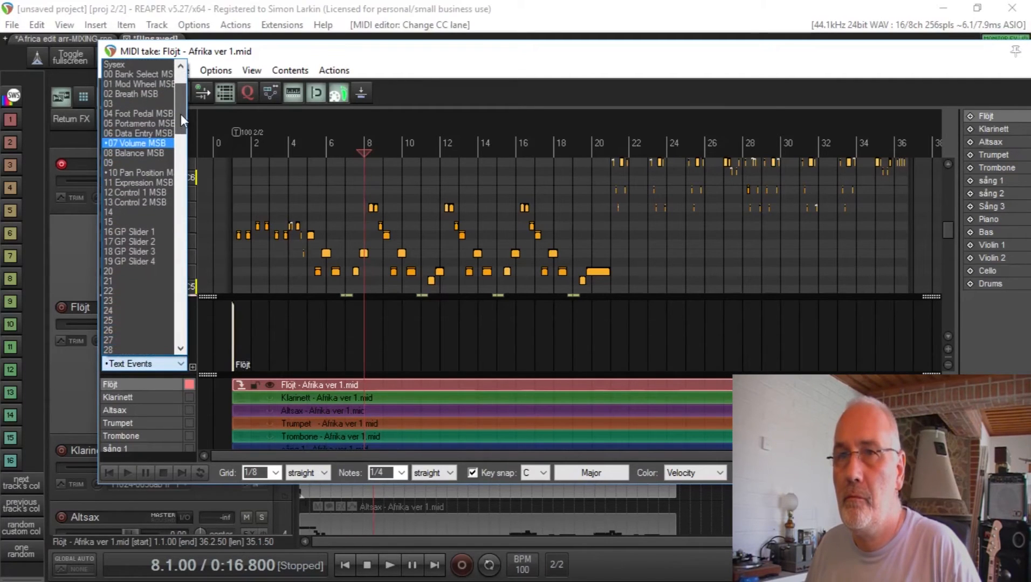
click(139, 143)
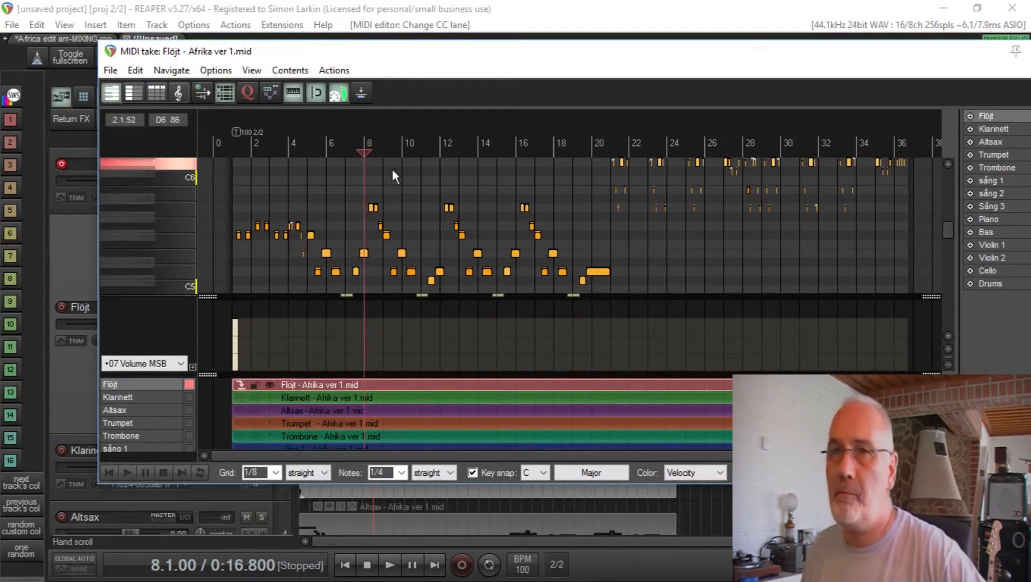
click(182, 364)
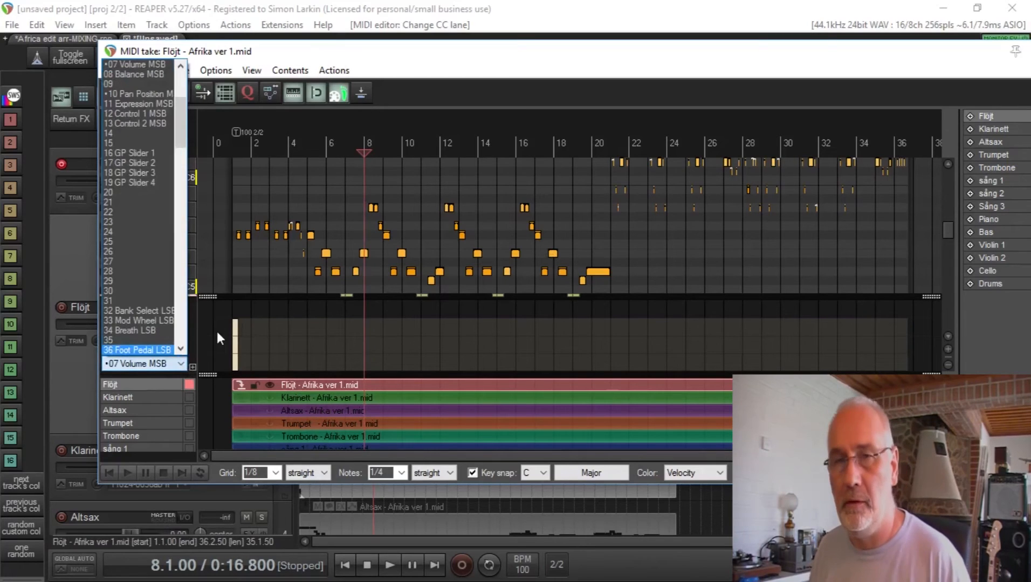
click(212, 423)
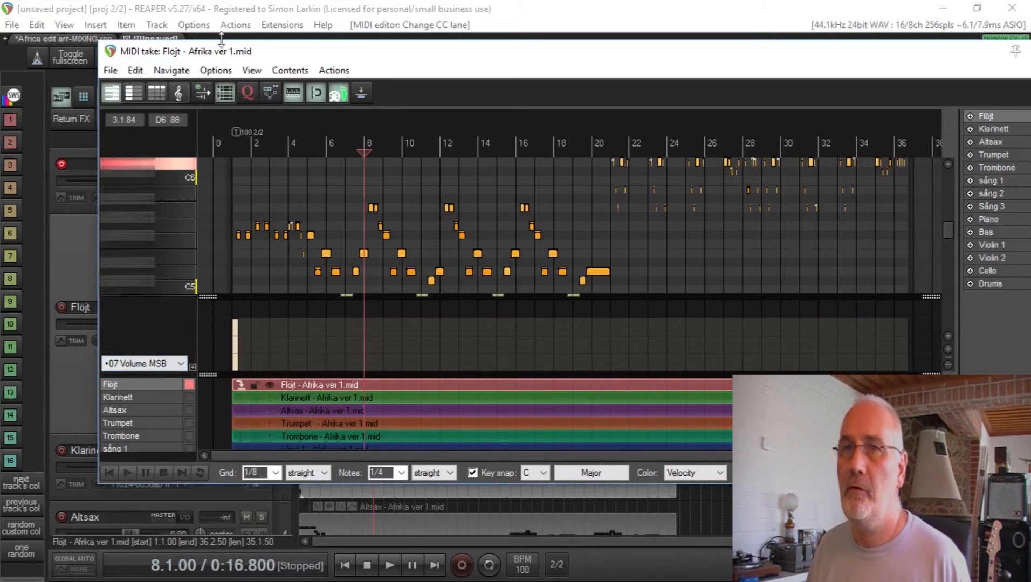
Delete the program change and the four controller events from the start of the Flöjt event list, and close the editor.
click(155, 92)
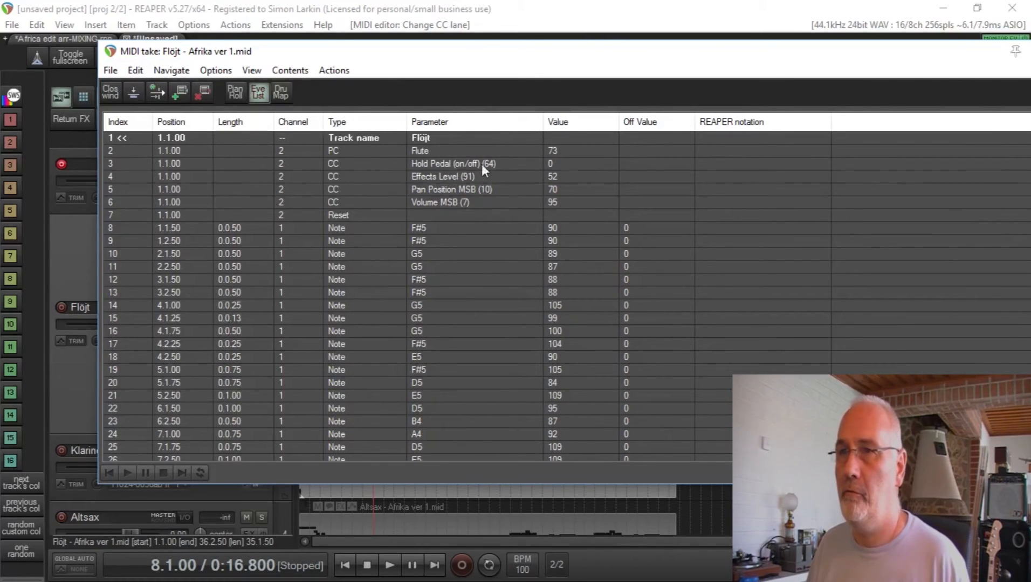
click(439, 151)
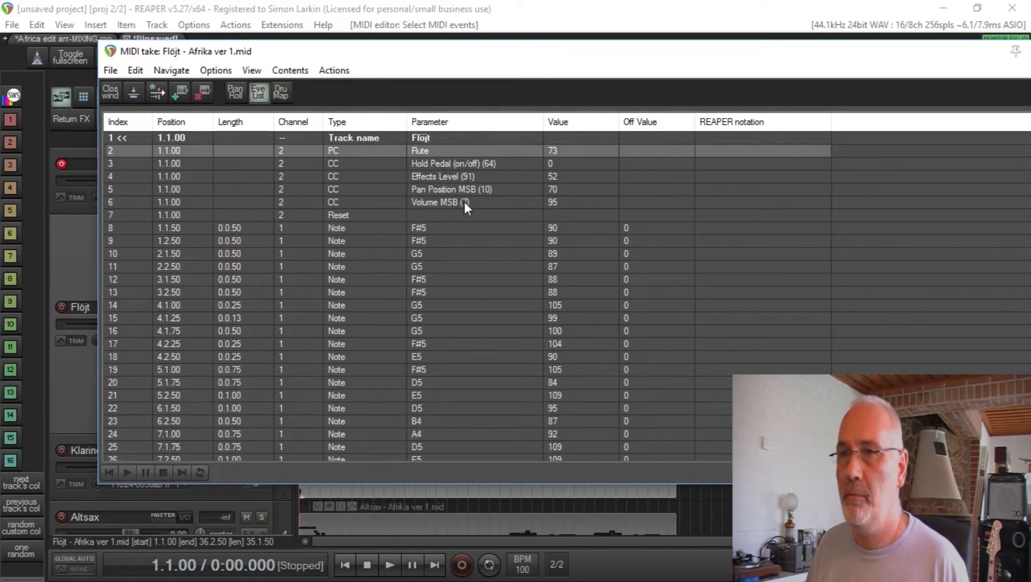
shift+click(435, 201)
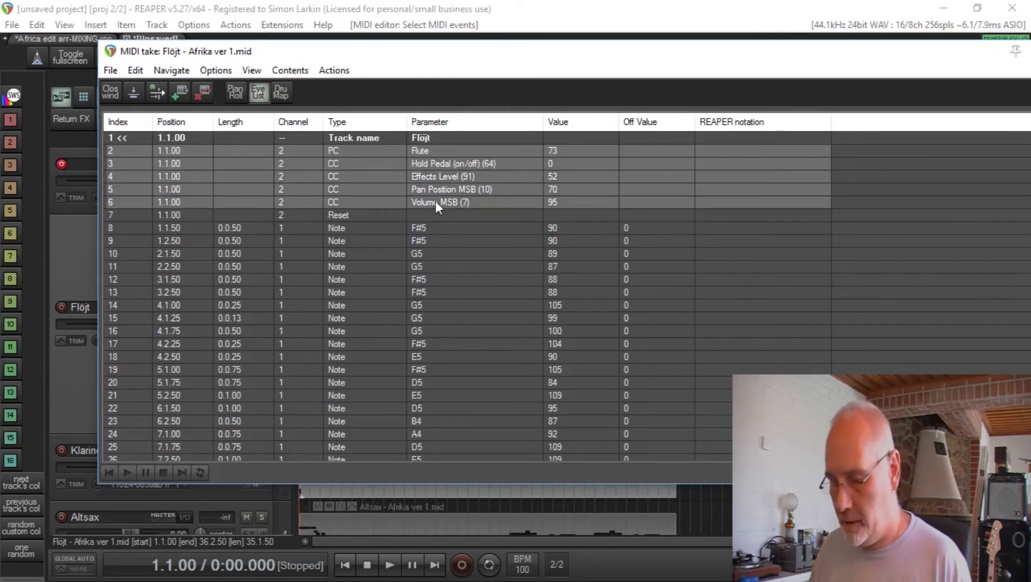
key(Delete)
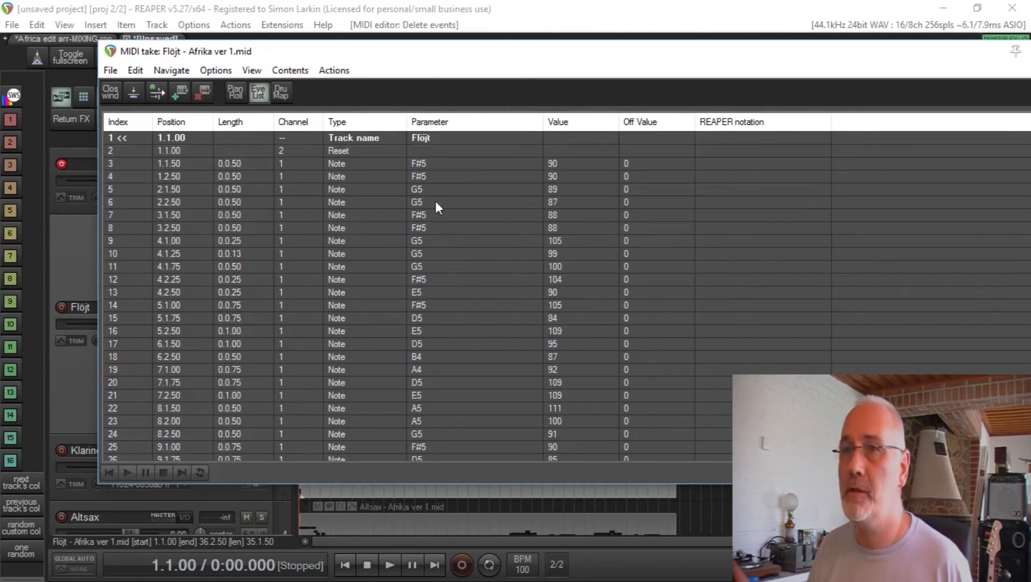
double_click(561, 58)
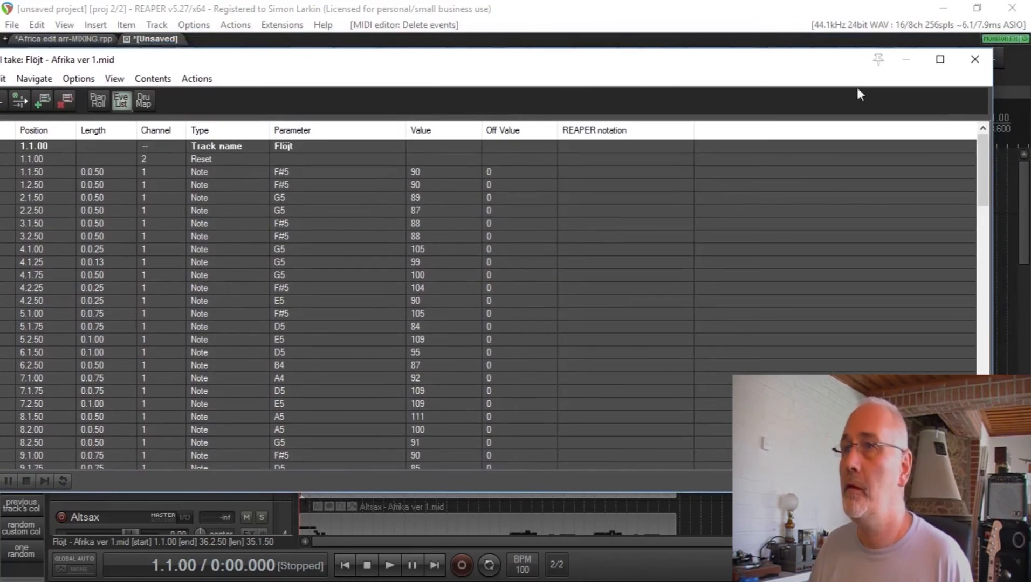
click(970, 58)
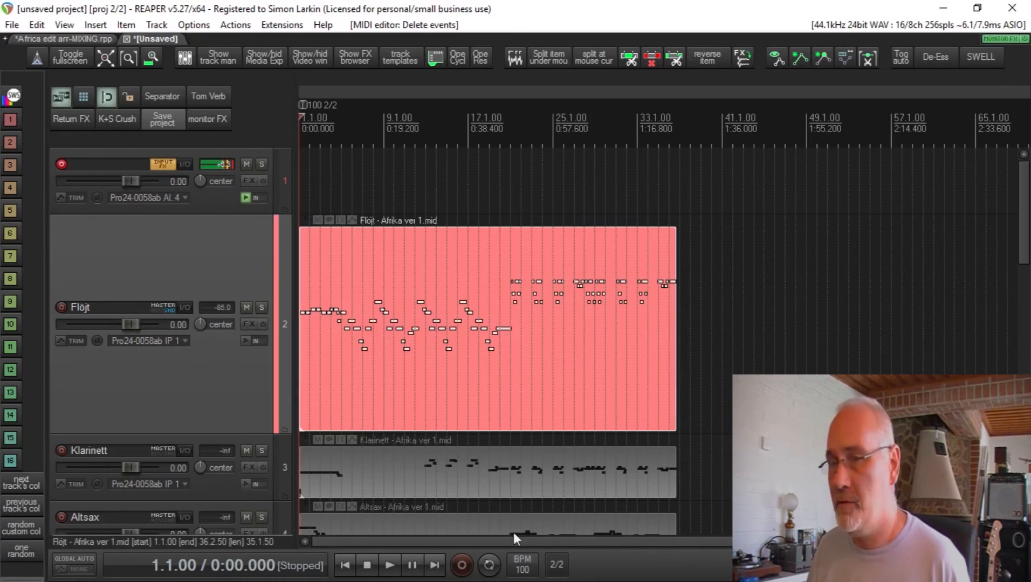
Open the Klarinett item in a maximized MIDI editor and return the edit cursor to the project start.
click(437, 237)
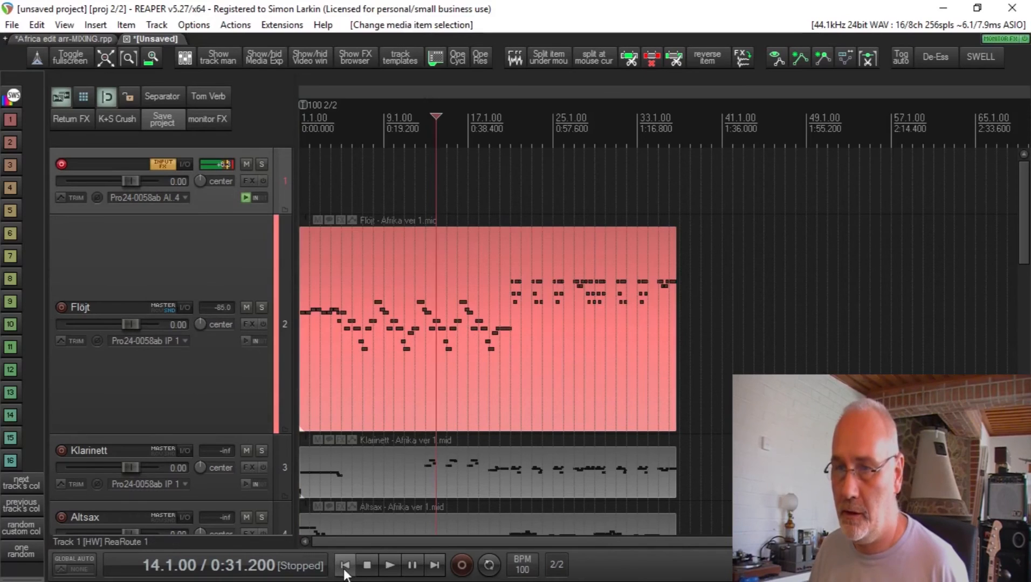
click(345, 567)
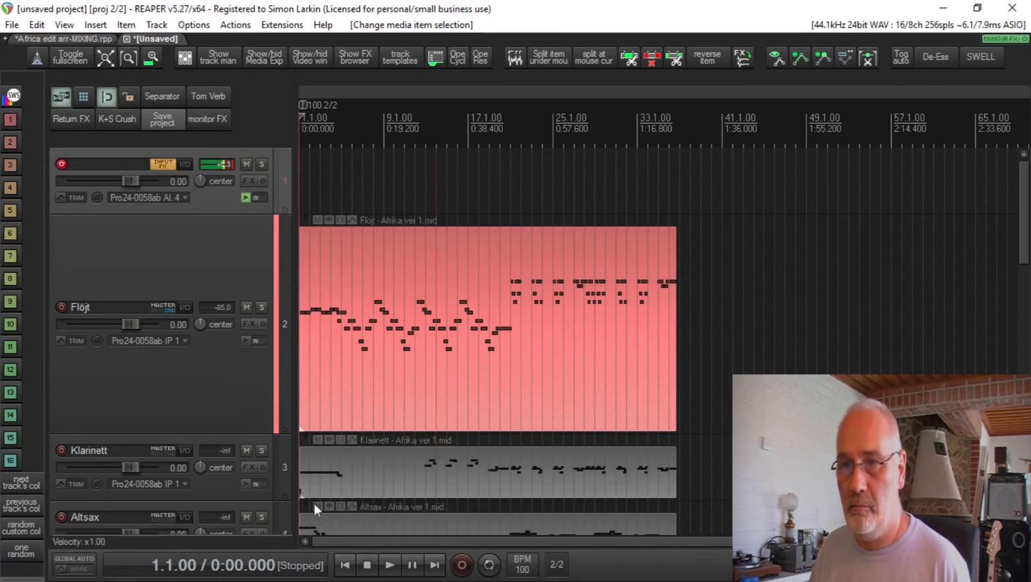
double_click(338, 473)
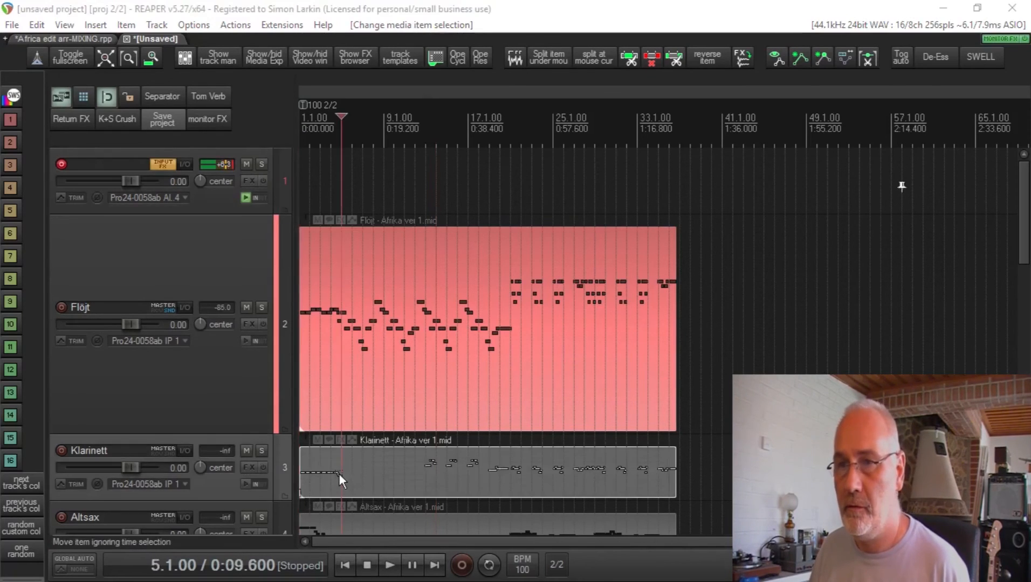
drag(352, 191, 491, 5)
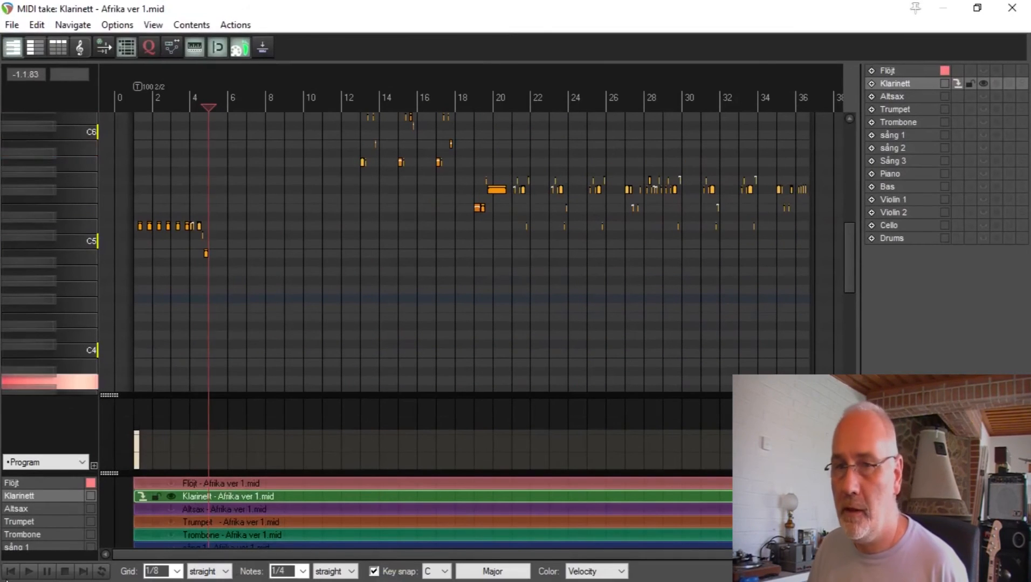
click(10, 571)
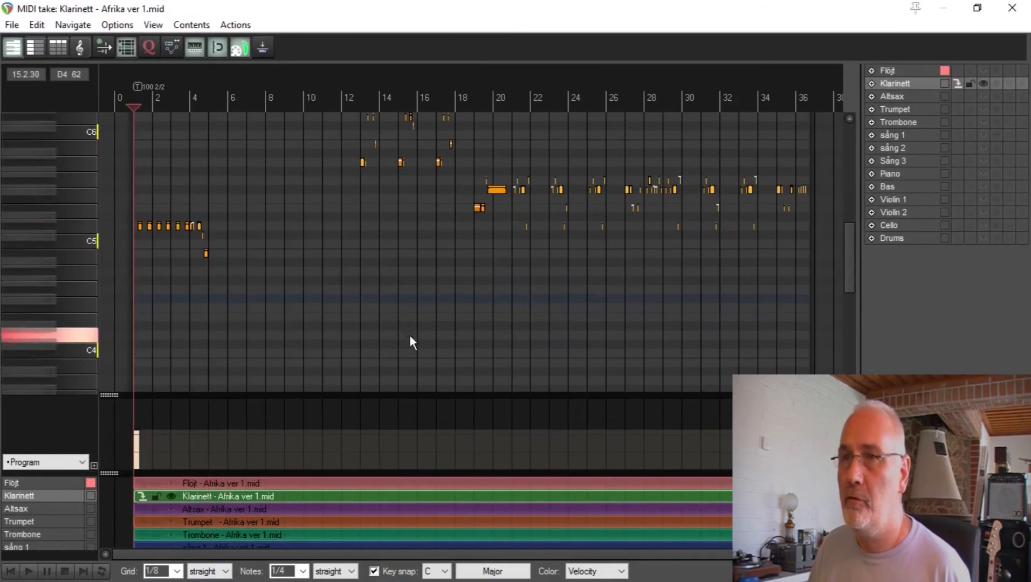
click(478, 93)
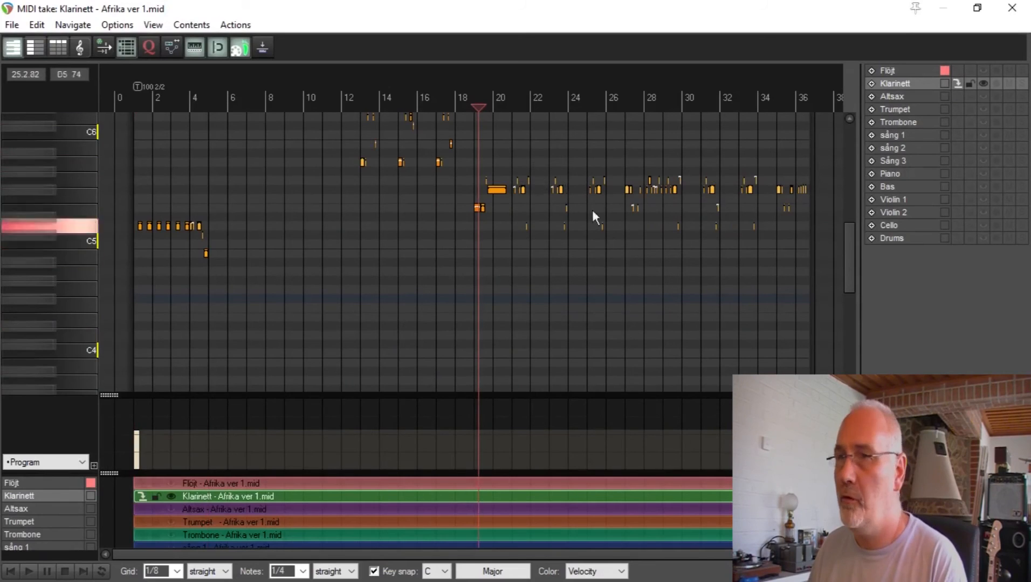
click(9, 572)
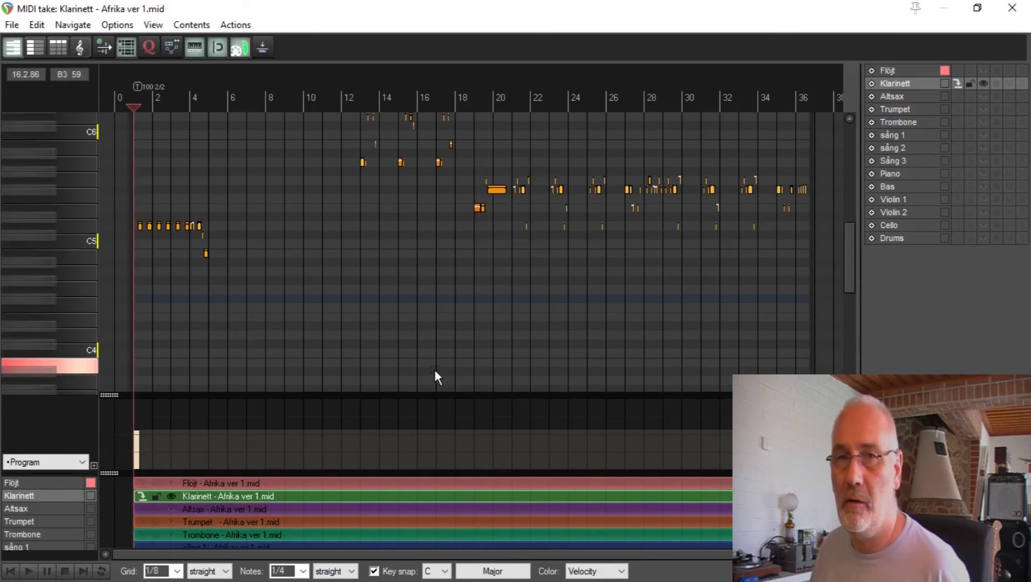
Delete the program change and the four controller events from the start of the Klarinett event list, and close the editor.
click(64, 52)
click(352, 106)
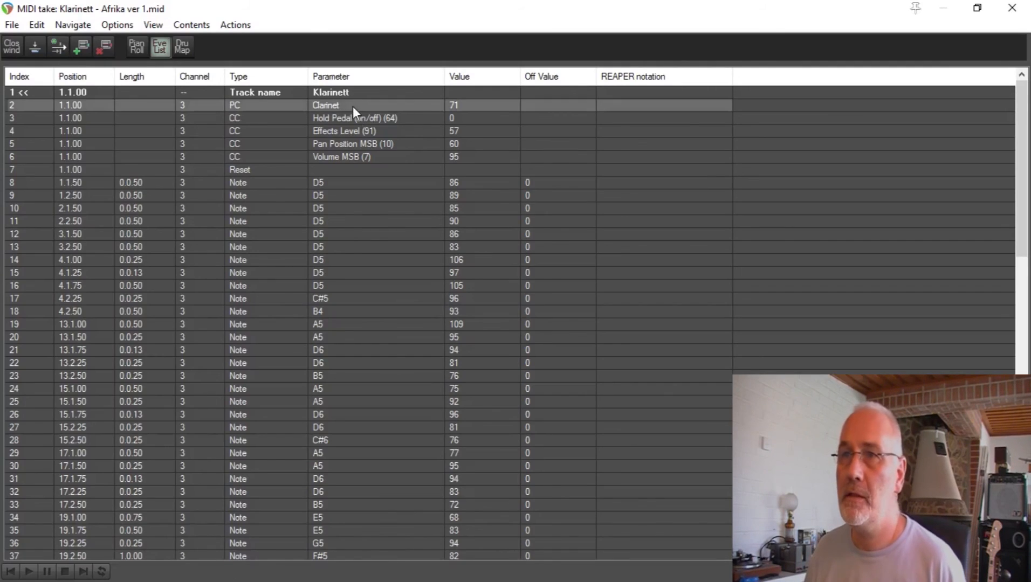
shift+click(372, 157)
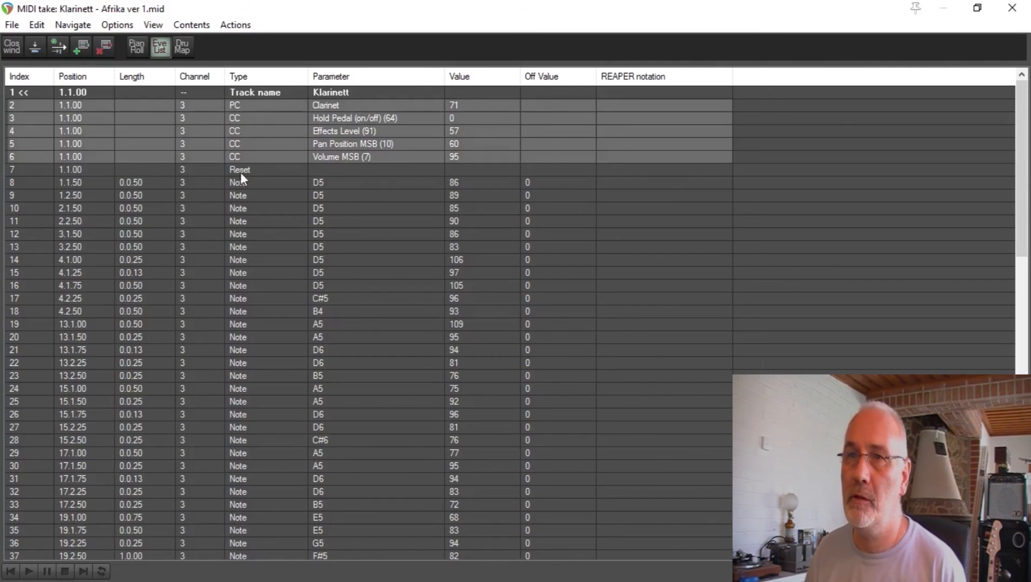
key(Delete)
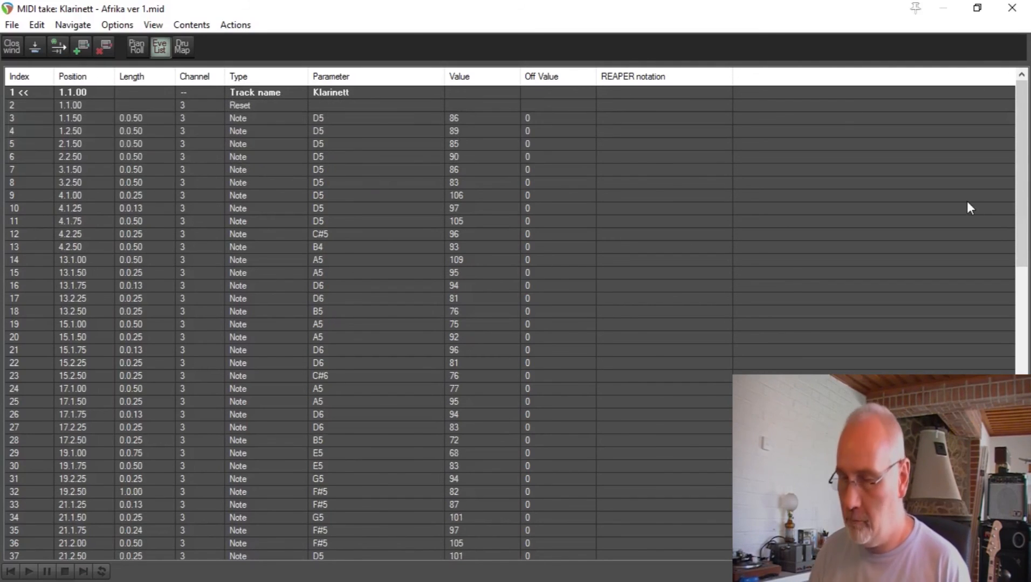
click(1012, 8)
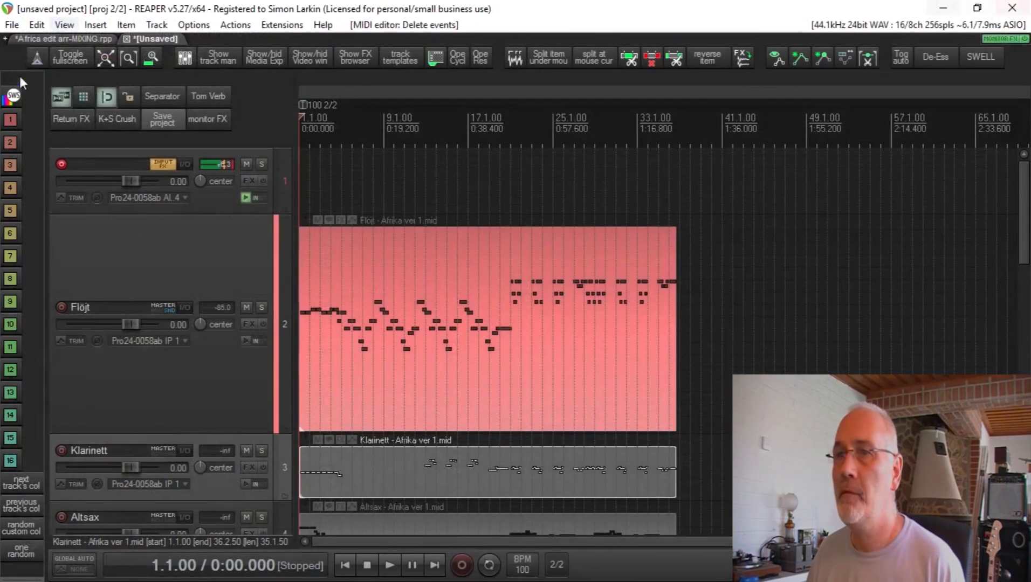
Reopen the Klarinett item in piano roll view, set all its notes to MIDI channel 1, and close the editor.
double_click(488, 478)
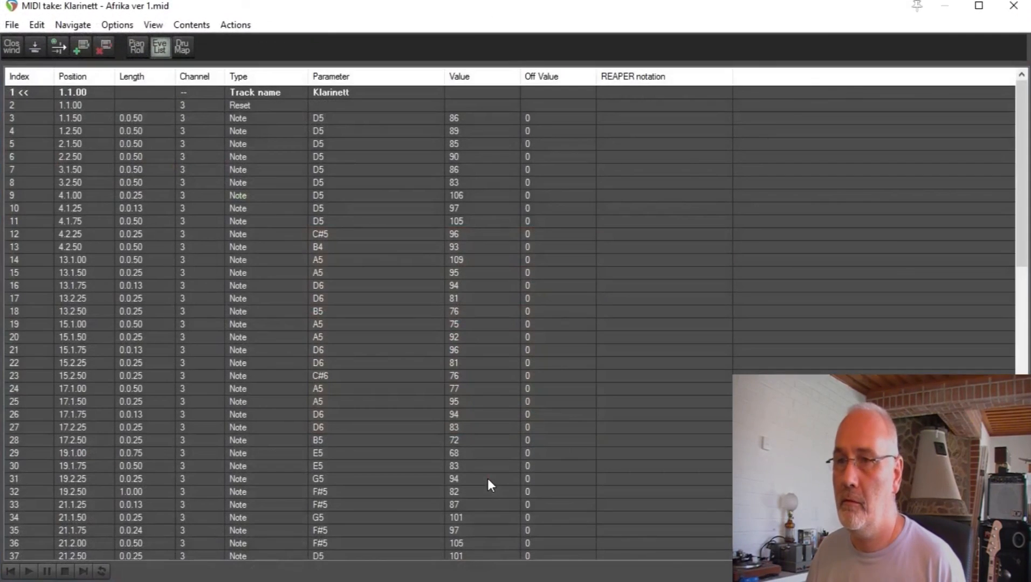
click(130, 41)
key(ctrl+a)
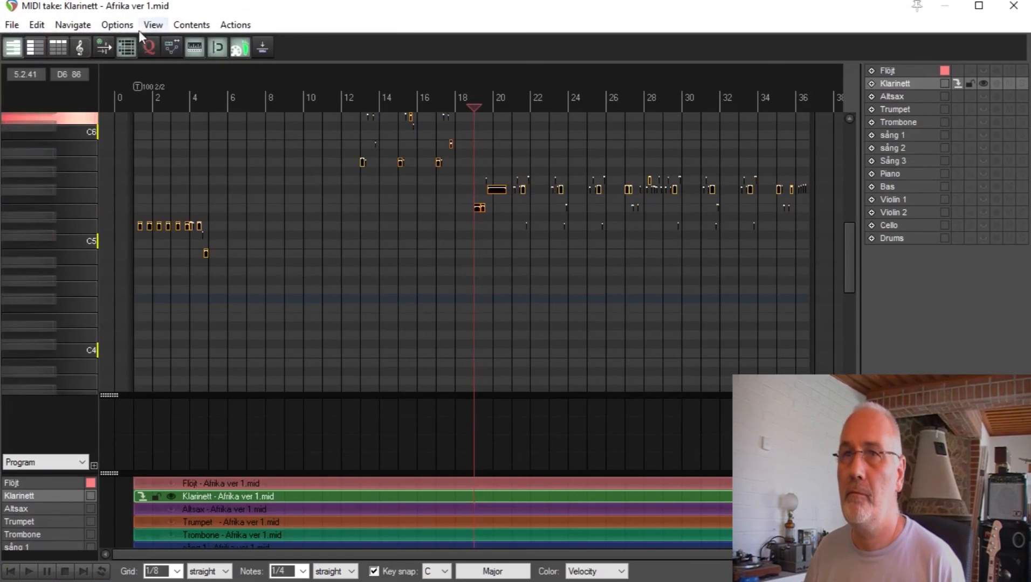
click(154, 25)
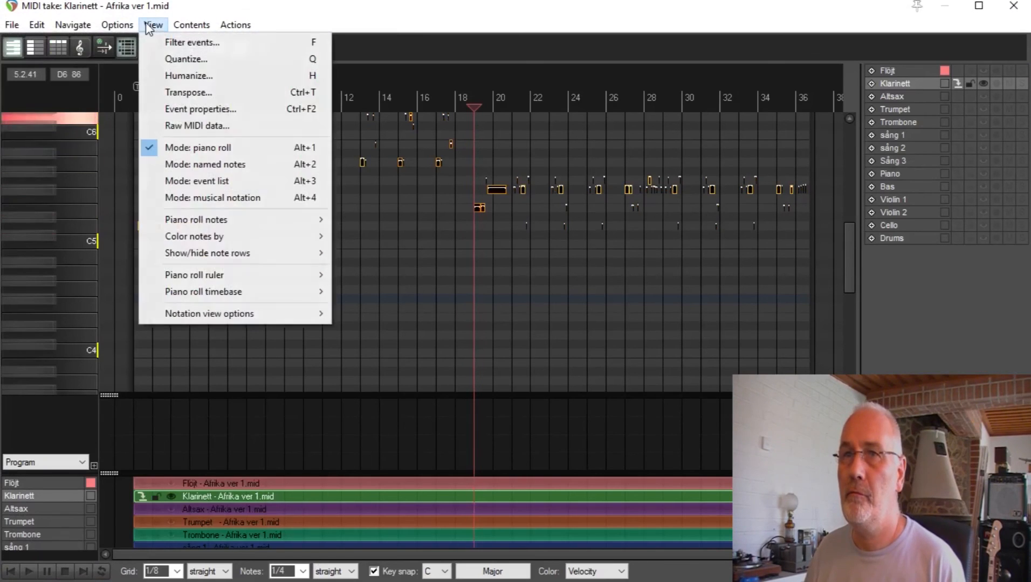
click(190, 108)
click(591, 256)
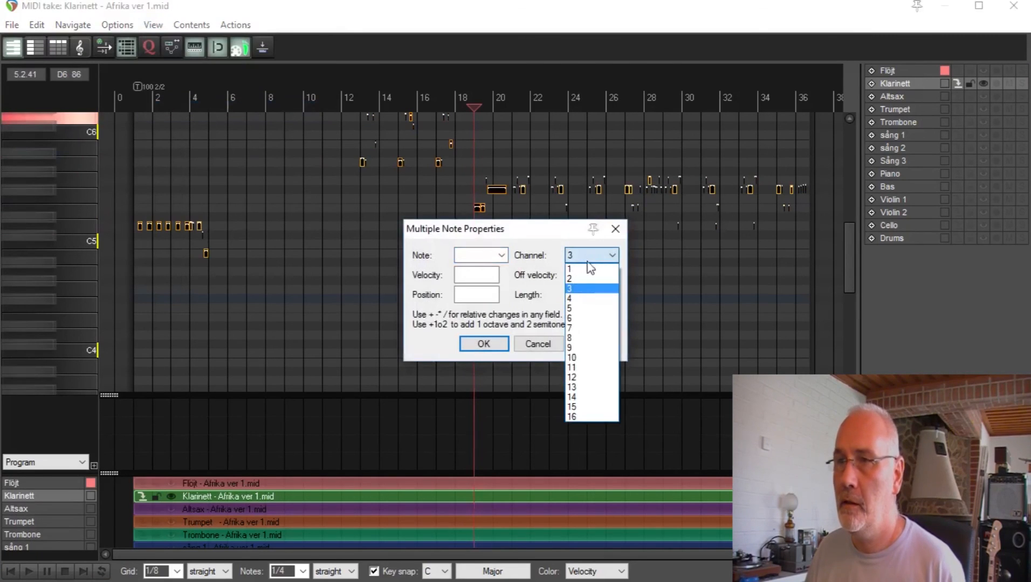
click(585, 269)
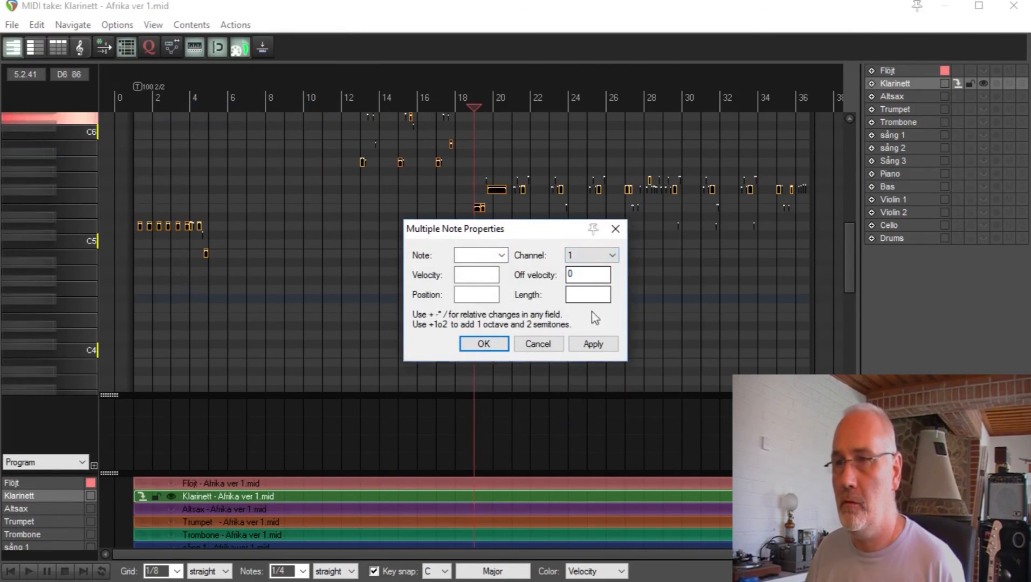
click(501, 346)
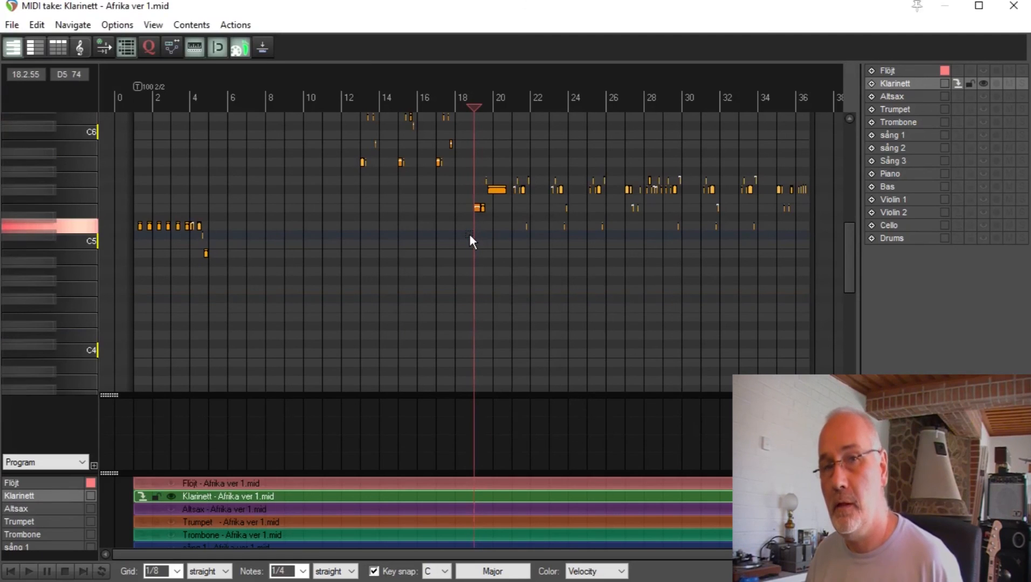
click(1013, 5)
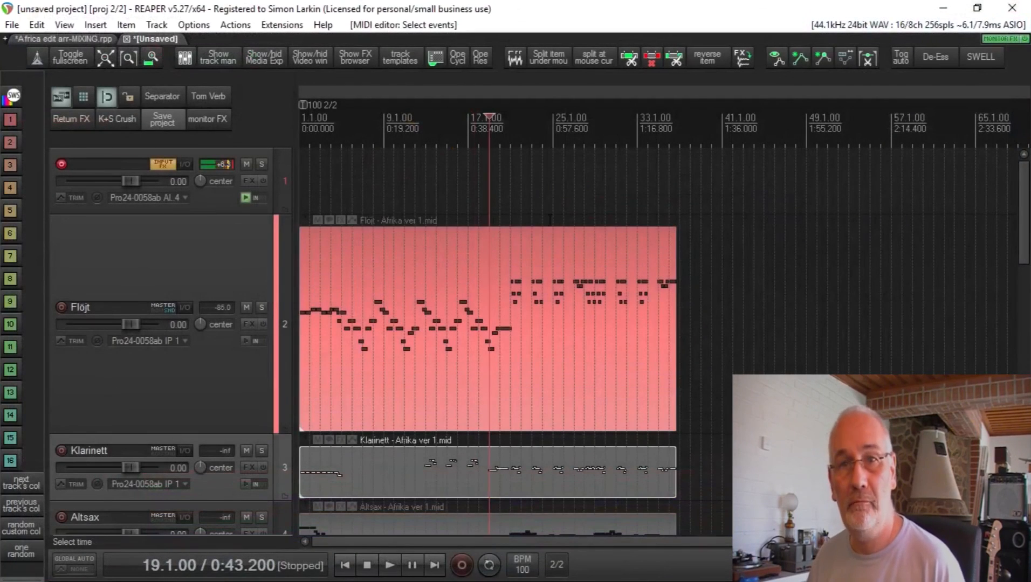